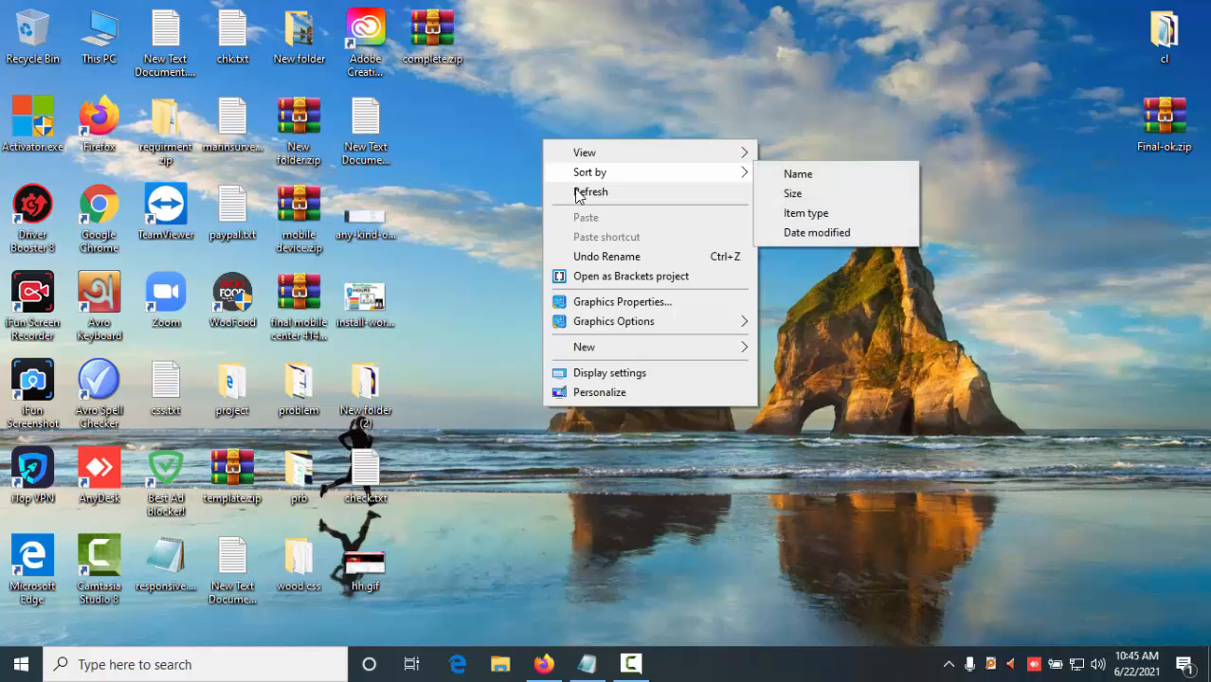
{"action": "left_click", "coordinate": [580, 192]}
{"action": "right_click", "coordinate": [570, 192]}
{"action": "left_click", "coordinate": [599, 244]}
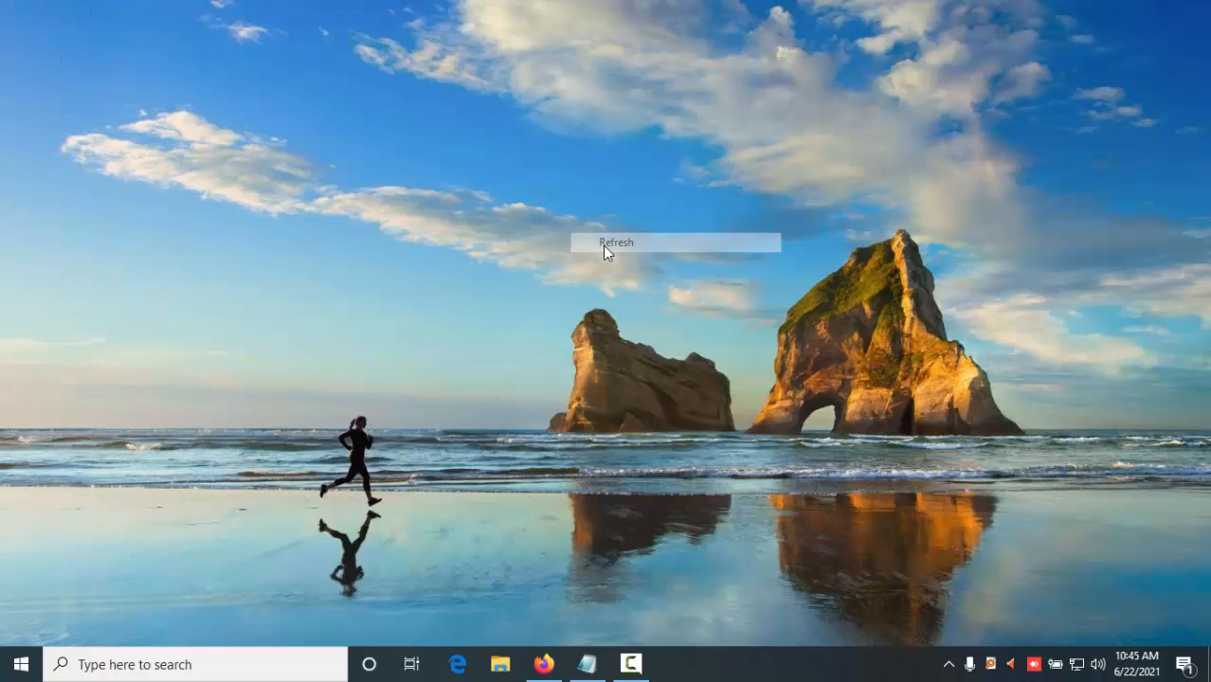
{"action": "right_click", "coordinate": [562, 221]}
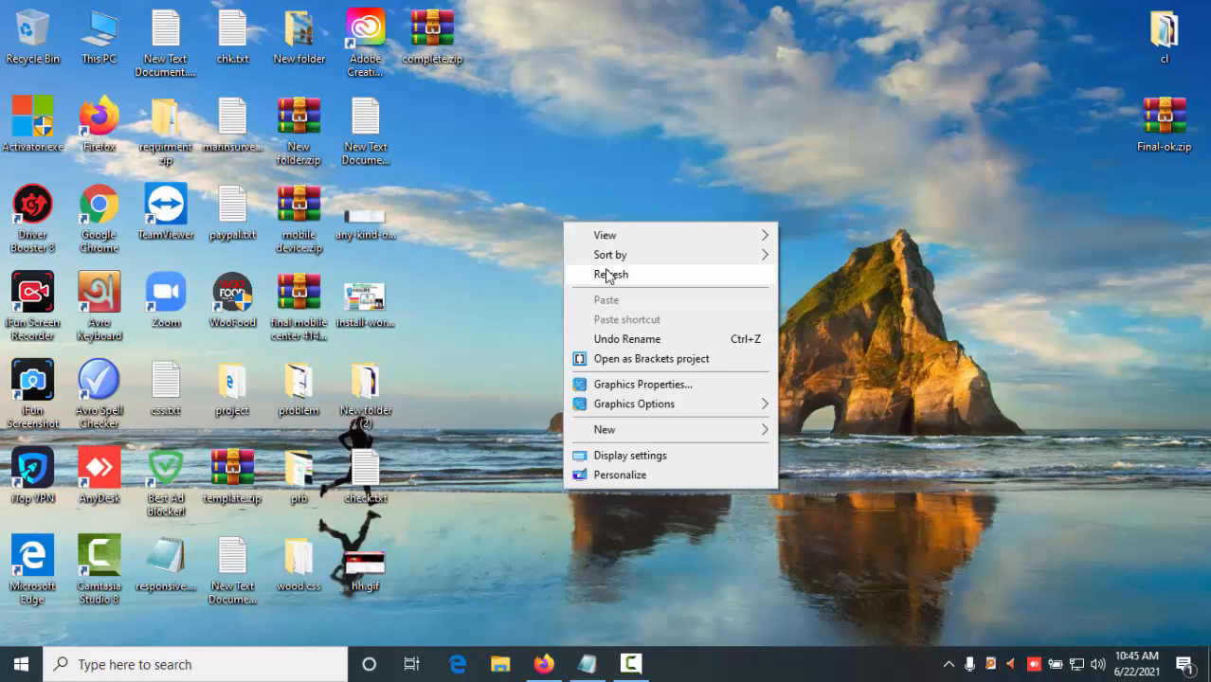
{"action": "left_click", "coordinate": [611, 270]}
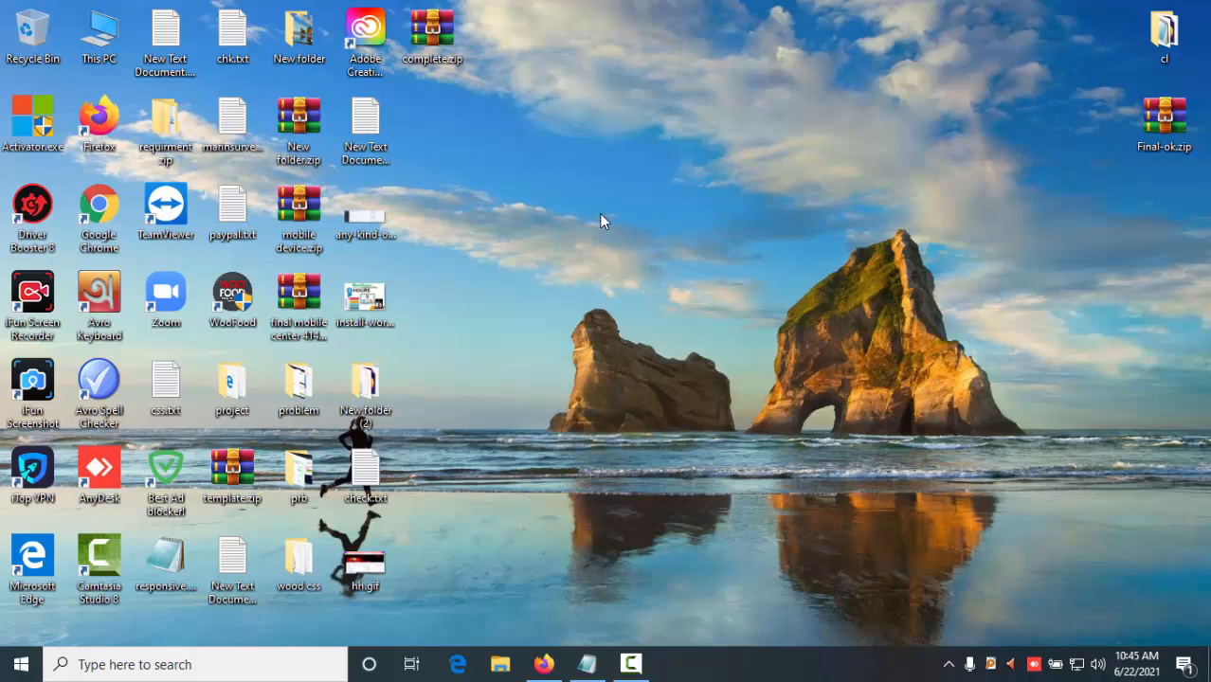
{"action": "right_click", "coordinate": [593, 176]}
{"action": "left_click", "coordinate": [644, 233]}
- Open Firefox and browse the portfolio site's Resume, Works and About sections
{"action": "left_click", "coordinate": [543, 665]}
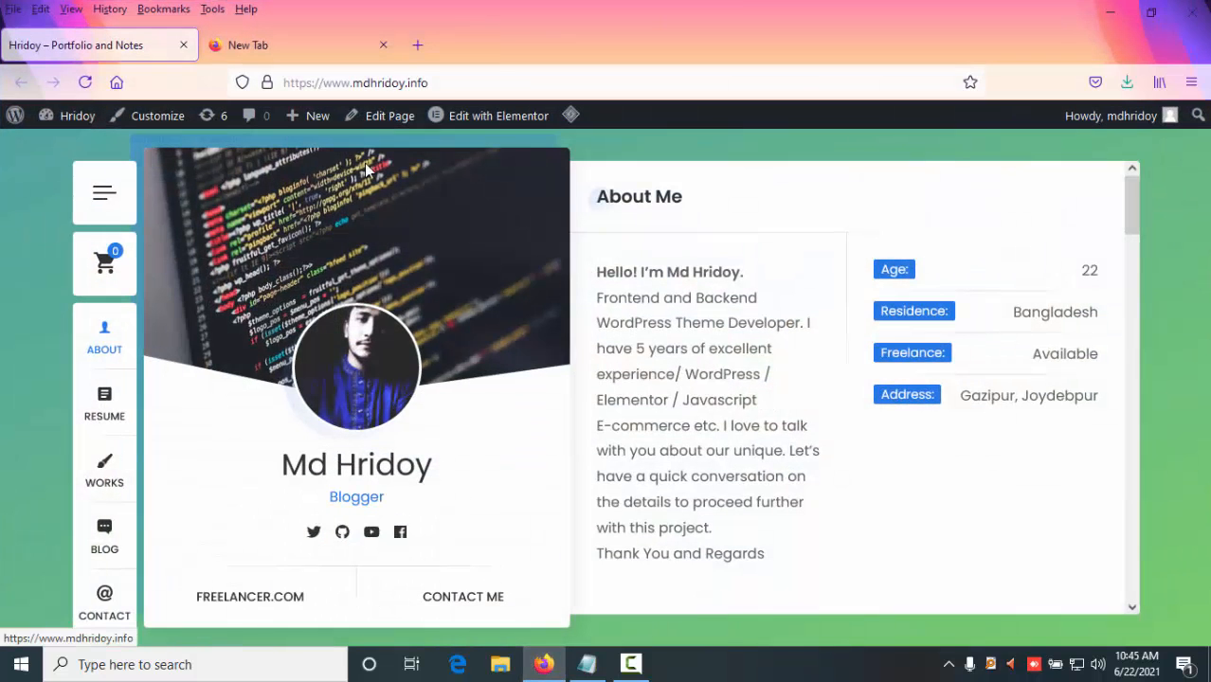
{"action": "left_click", "coordinate": [456, 83]}
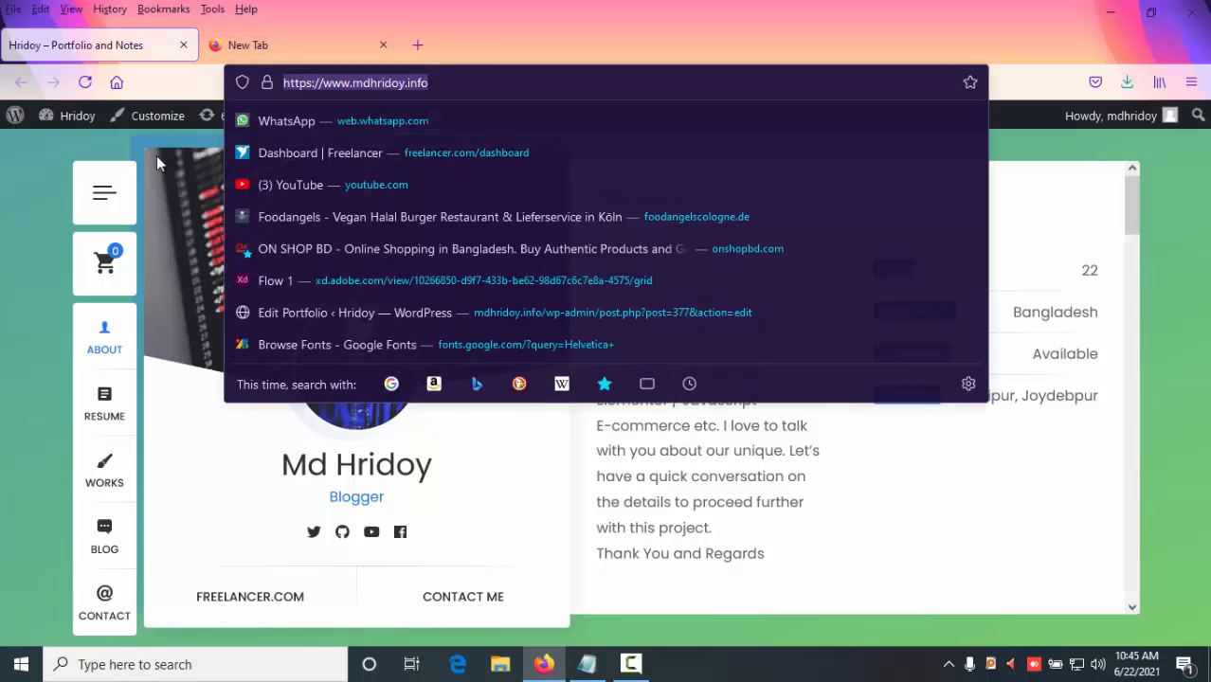
{"action": "left_click", "coordinate": [5, 278]}
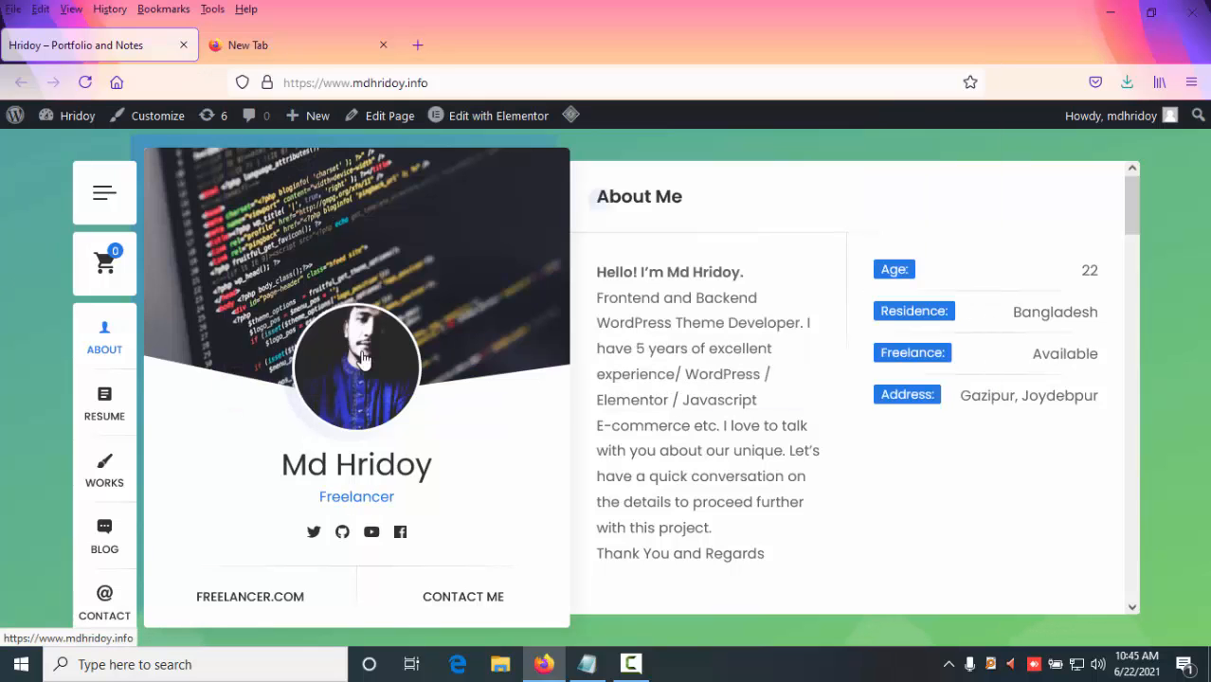
{"action": "left_click", "coordinate": [102, 417]}
{"action": "left_click", "coordinate": [104, 467]}
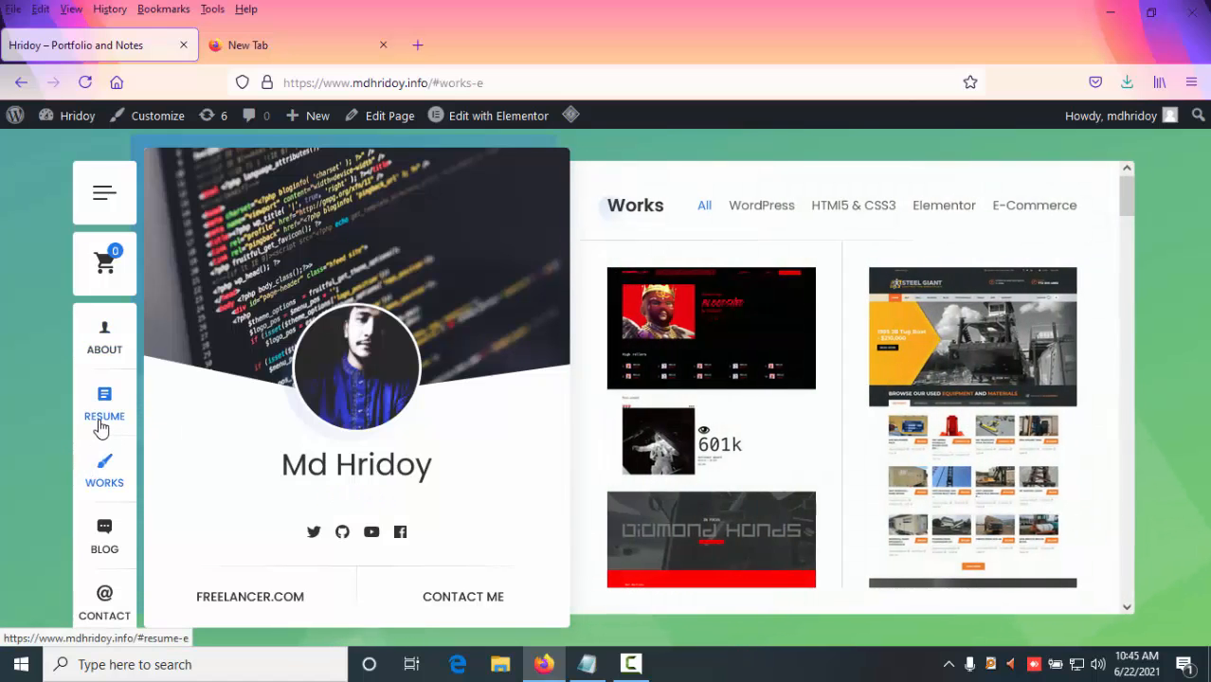
{"action": "left_click", "coordinate": [100, 351]}
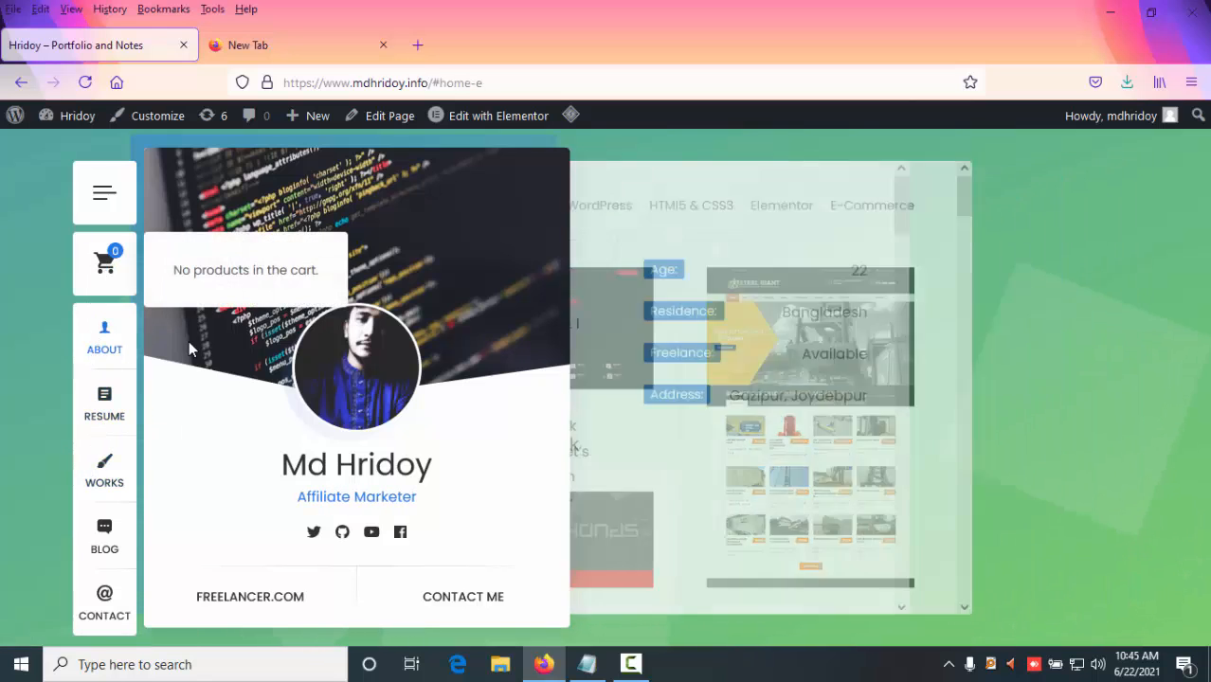
- Open a new tab and search Google for google search console
{"action": "left_click", "coordinate": [420, 47]}
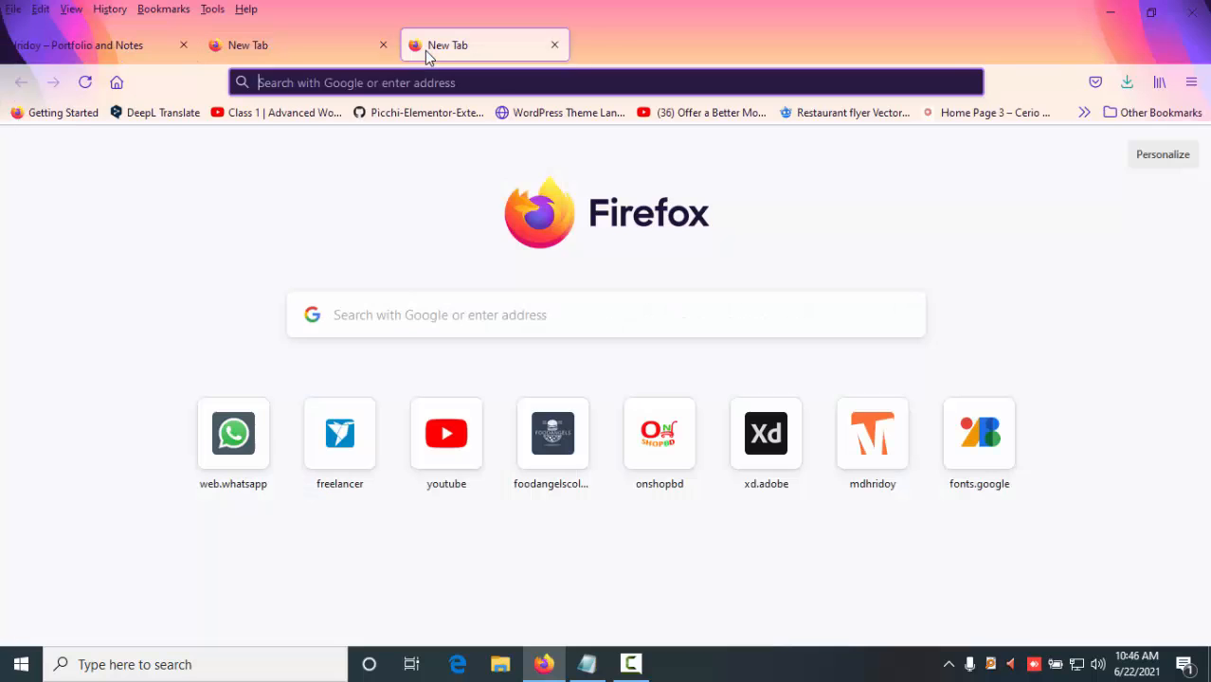
{"action": "type", "text": "googlee se"}
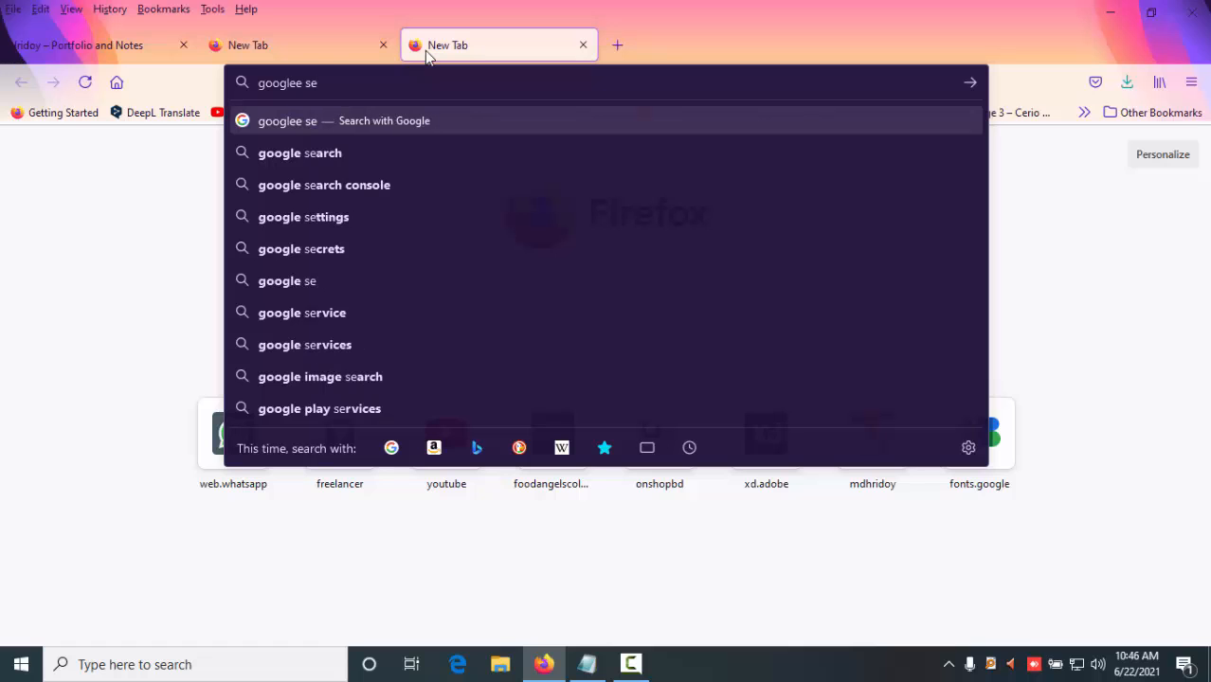
{"action": "key", "text": "Down"}
{"action": "key", "text": "Down"}
{"action": "key", "text": "Return"}
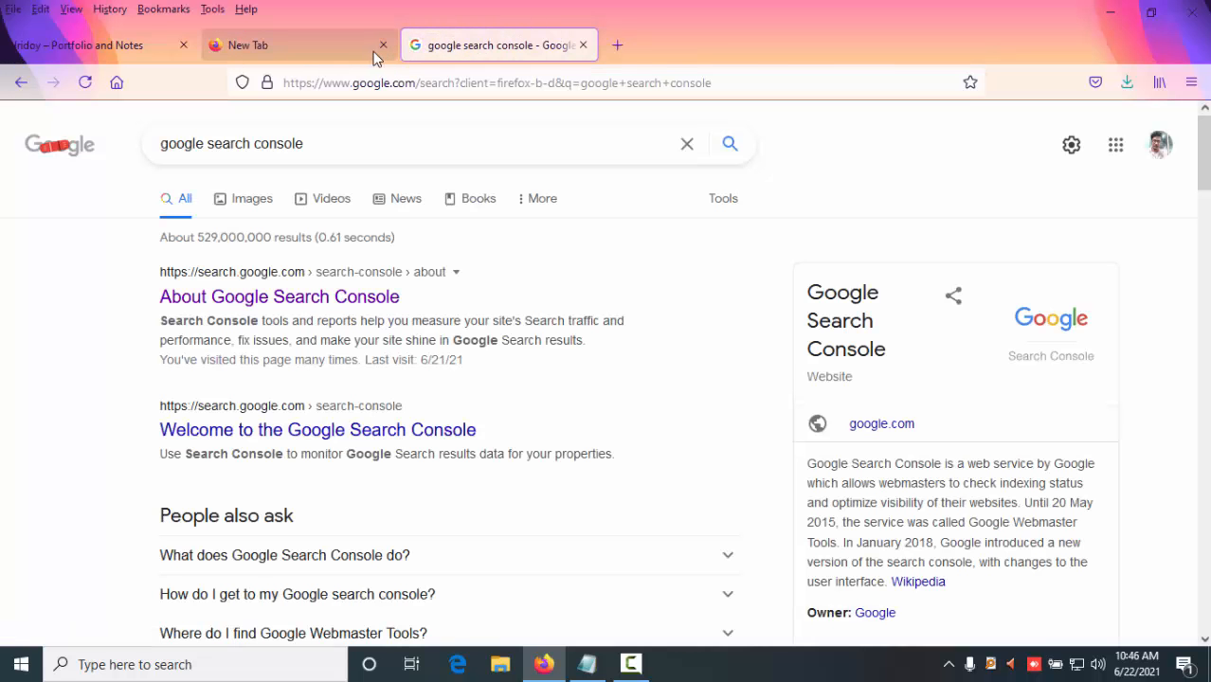
- Close the empty extra tab and open Google Search Console from the search results
{"action": "left_click", "coordinate": [383, 45]}
{"action": "left_click", "coordinate": [203, 298]}
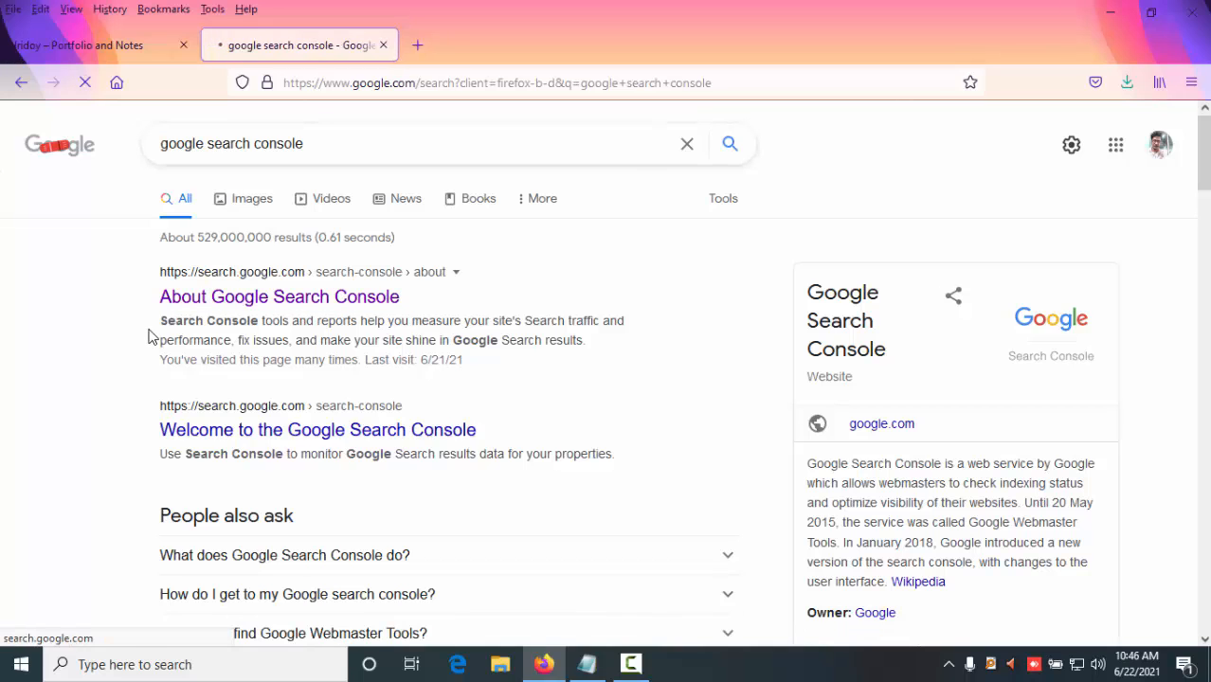
{"action": "left_click", "coordinate": [200, 505]}
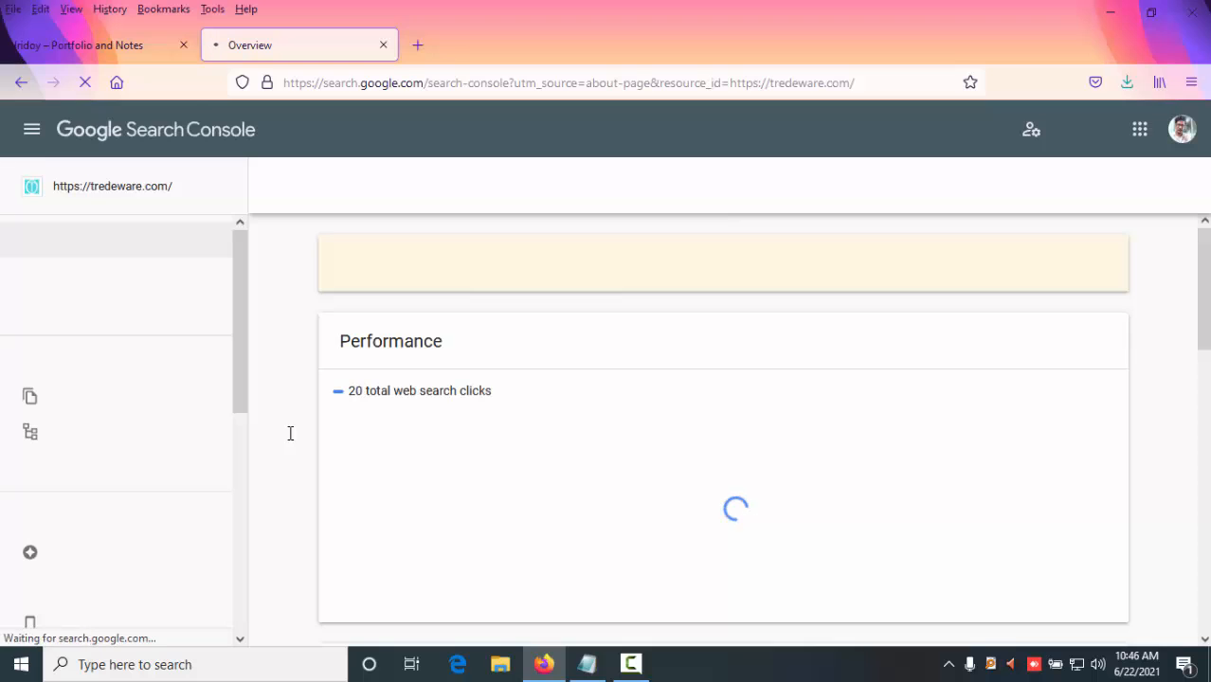
{"action": "left_click", "coordinate": [164, 192]}
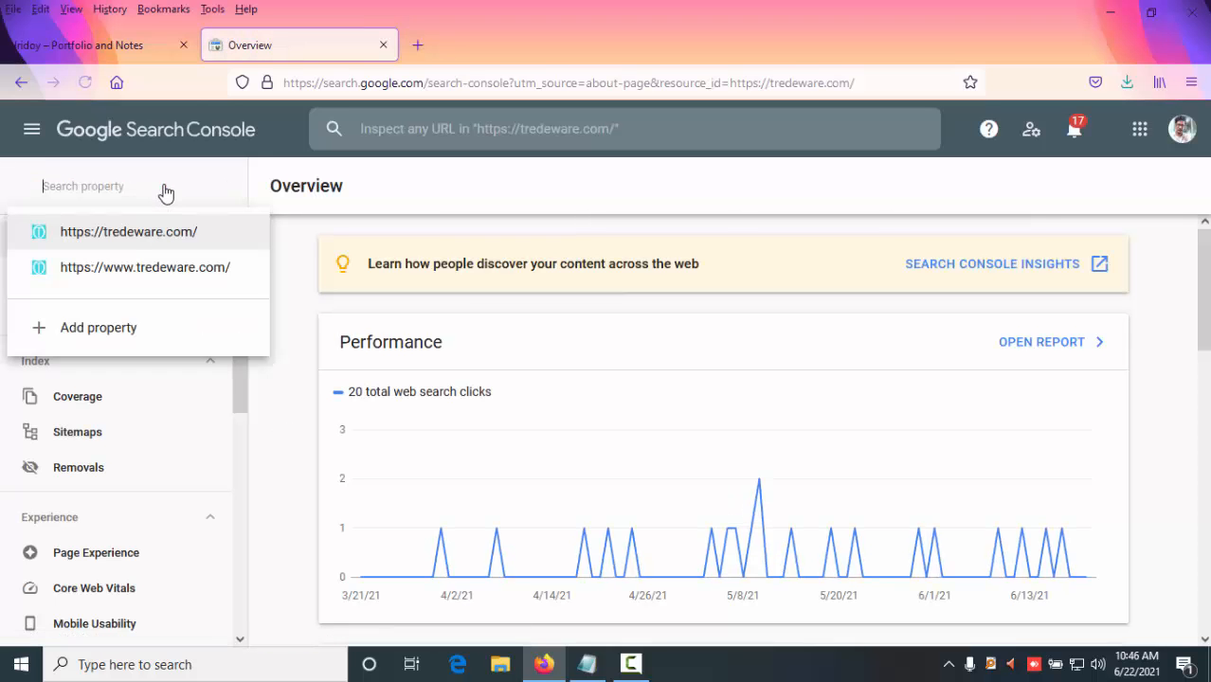
{"action": "left_click", "coordinate": [98, 327]}
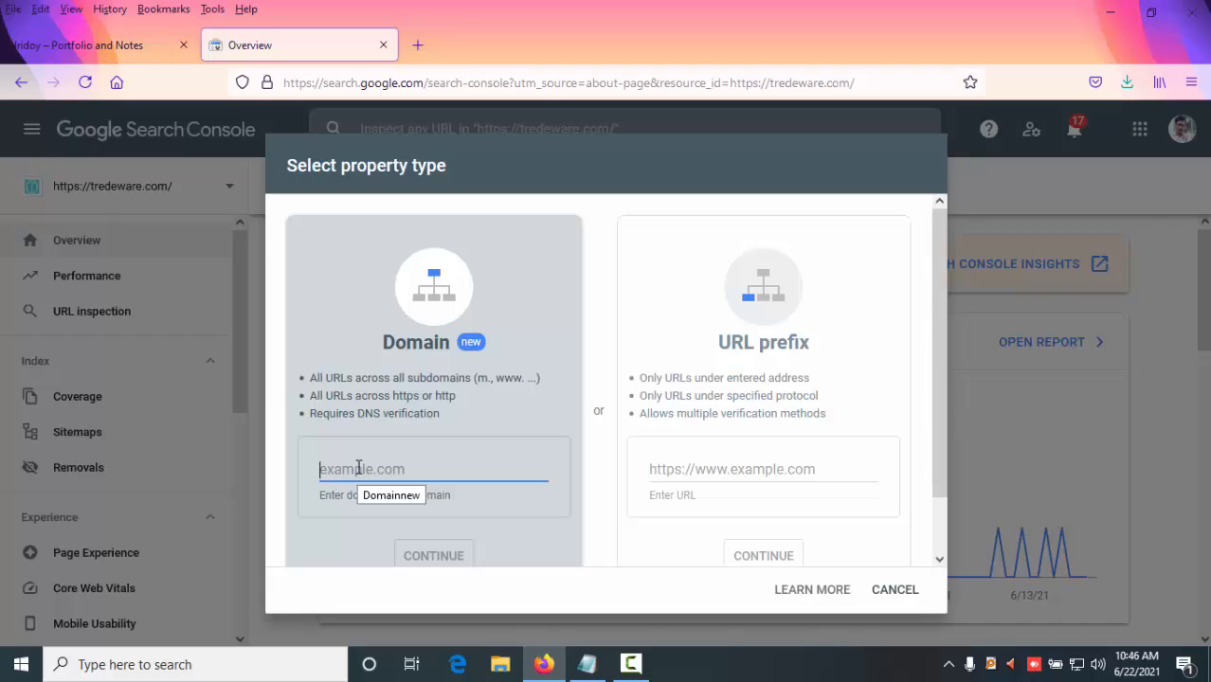
{"action": "scroll", "coordinate": [427, 461], "scroll_direction": "down", "scroll_amount": 1}
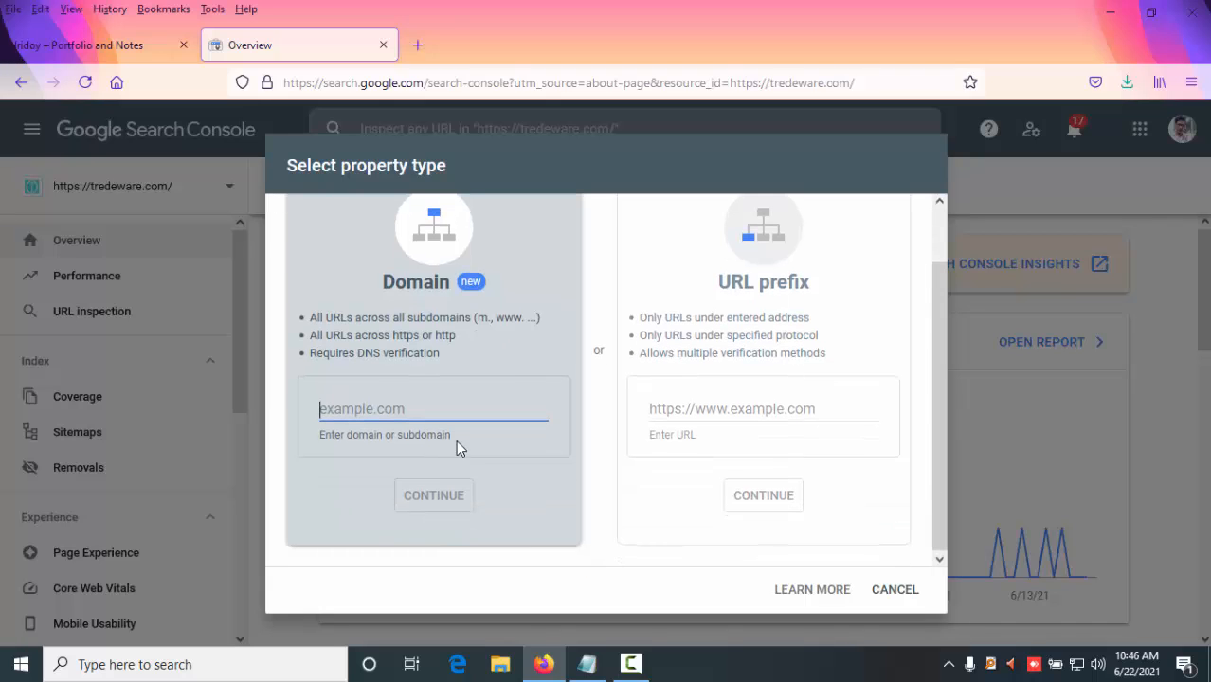
{"action": "left_click", "coordinate": [711, 406]}
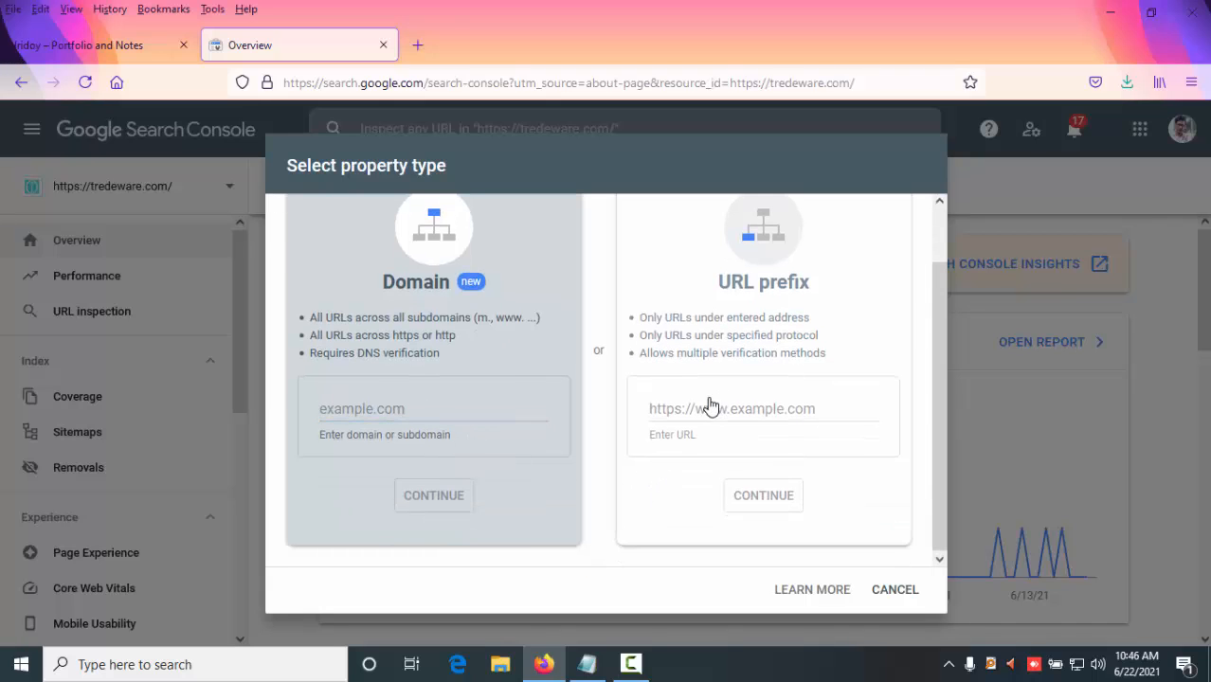
{"action": "left_click", "coordinate": [713, 408]}
{"action": "type", "text": "https://www.mdhridoy.info/"}
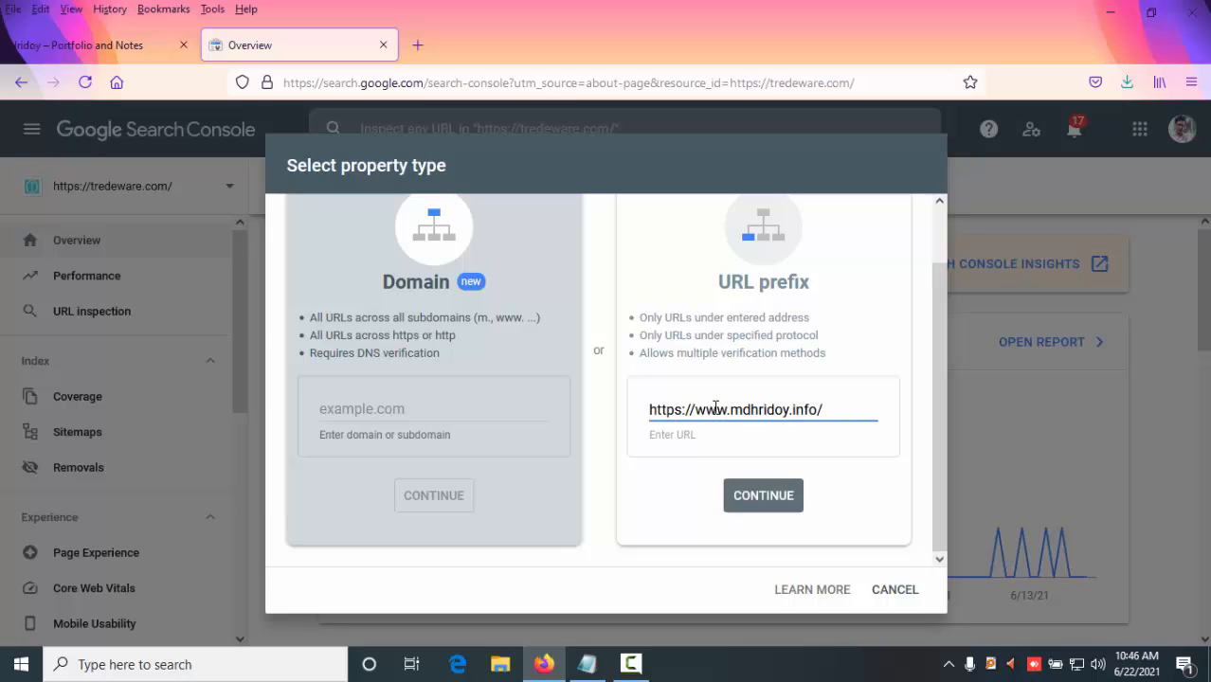
{"action": "scroll", "coordinate": [758, 480], "scroll_direction": "up", "scroll_amount": 1}
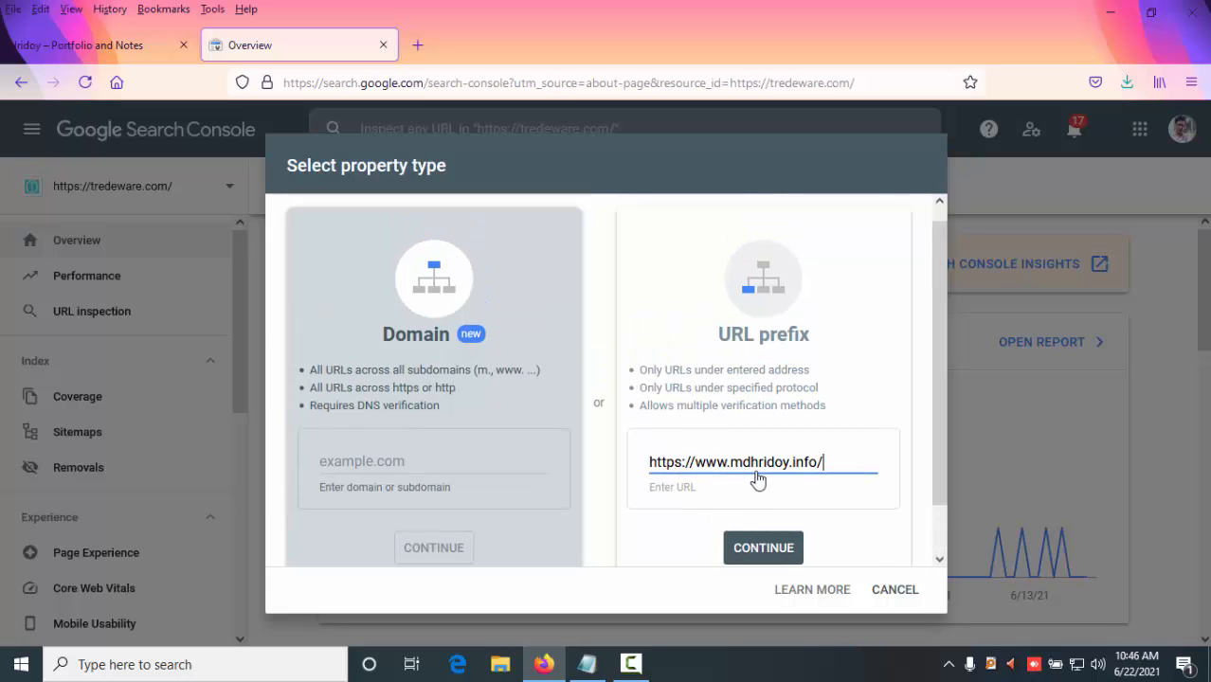
{"action": "left_click", "coordinate": [764, 556]}
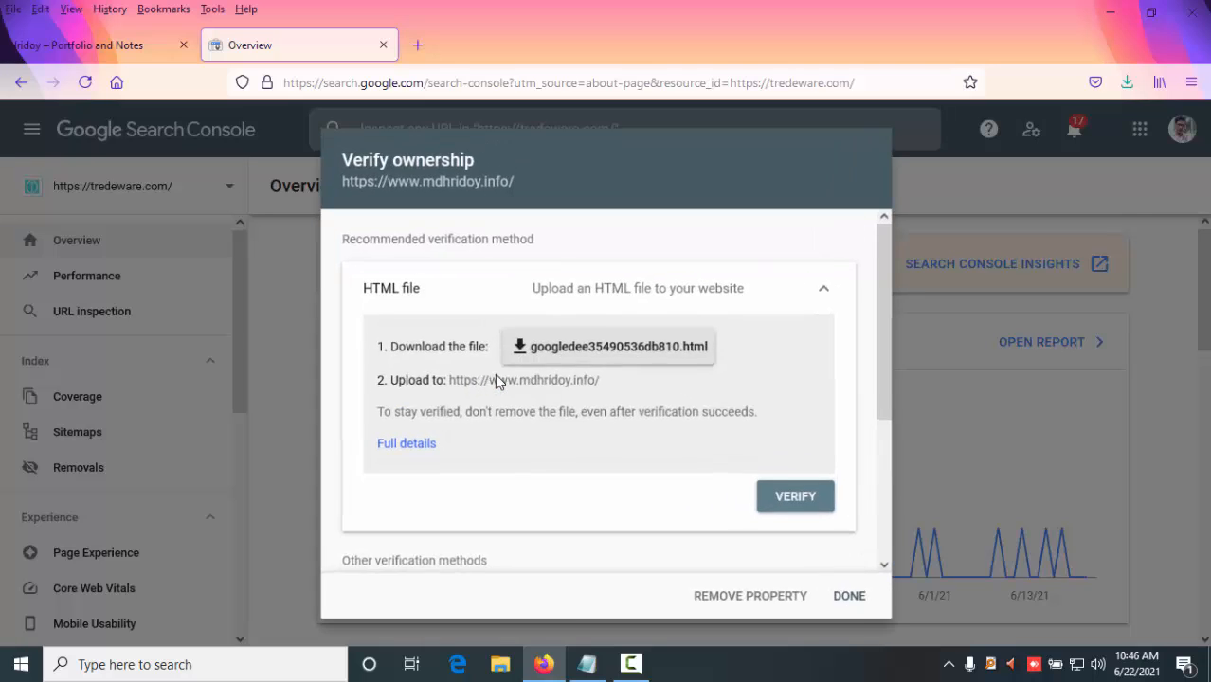
- Review the recommended and other ownership verification methods offered for the new property
{"action": "scroll", "coordinate": [582, 384], "scroll_direction": "down", "scroll_amount": 5}
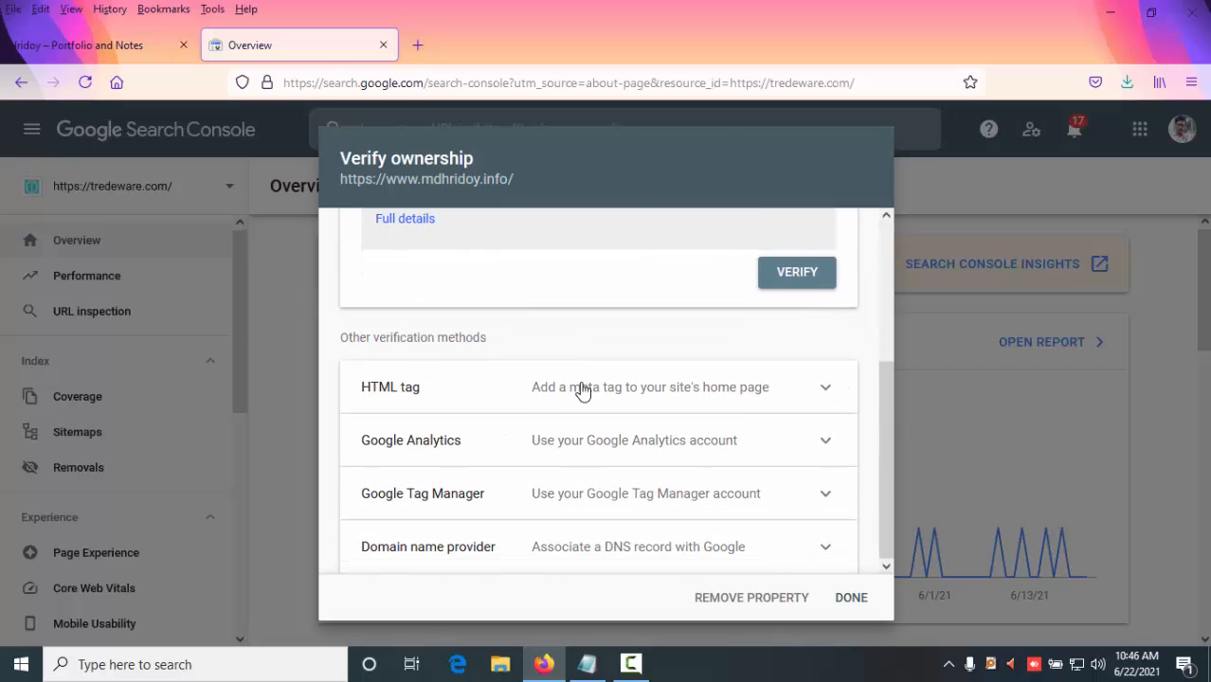
{"action": "scroll", "coordinate": [583, 388], "scroll_direction": "up", "scroll_amount": 5}
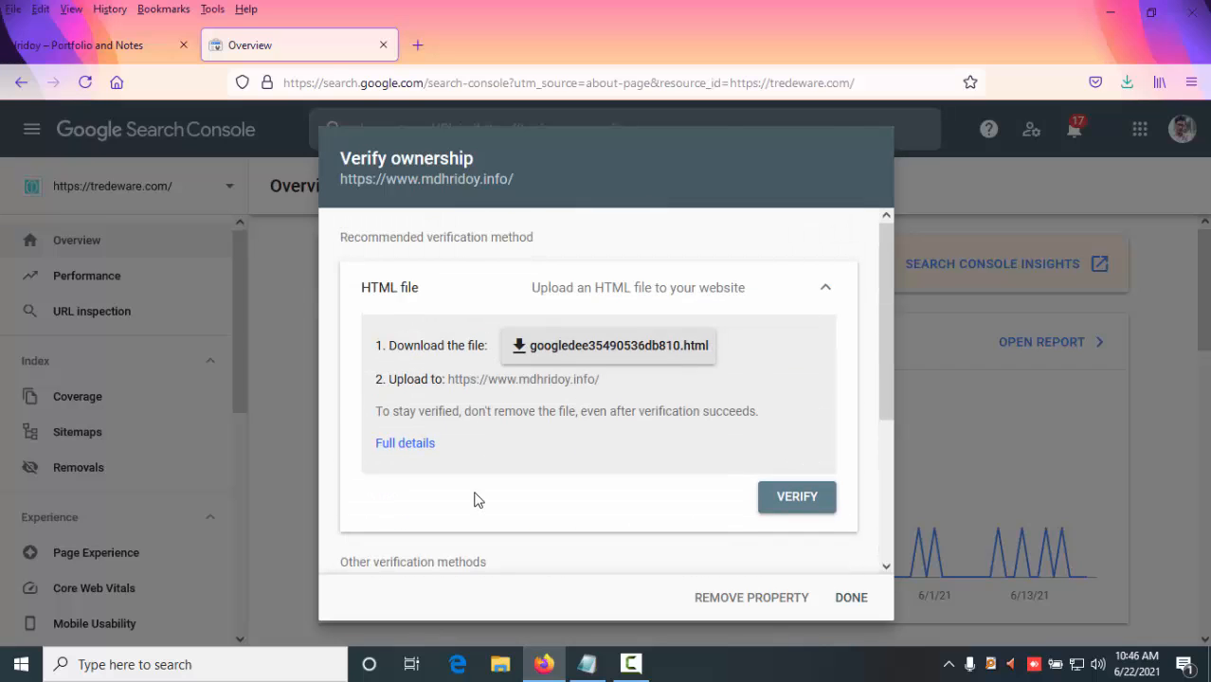
{"action": "scroll", "coordinate": [476, 497], "scroll_direction": "down", "scroll_amount": 3}
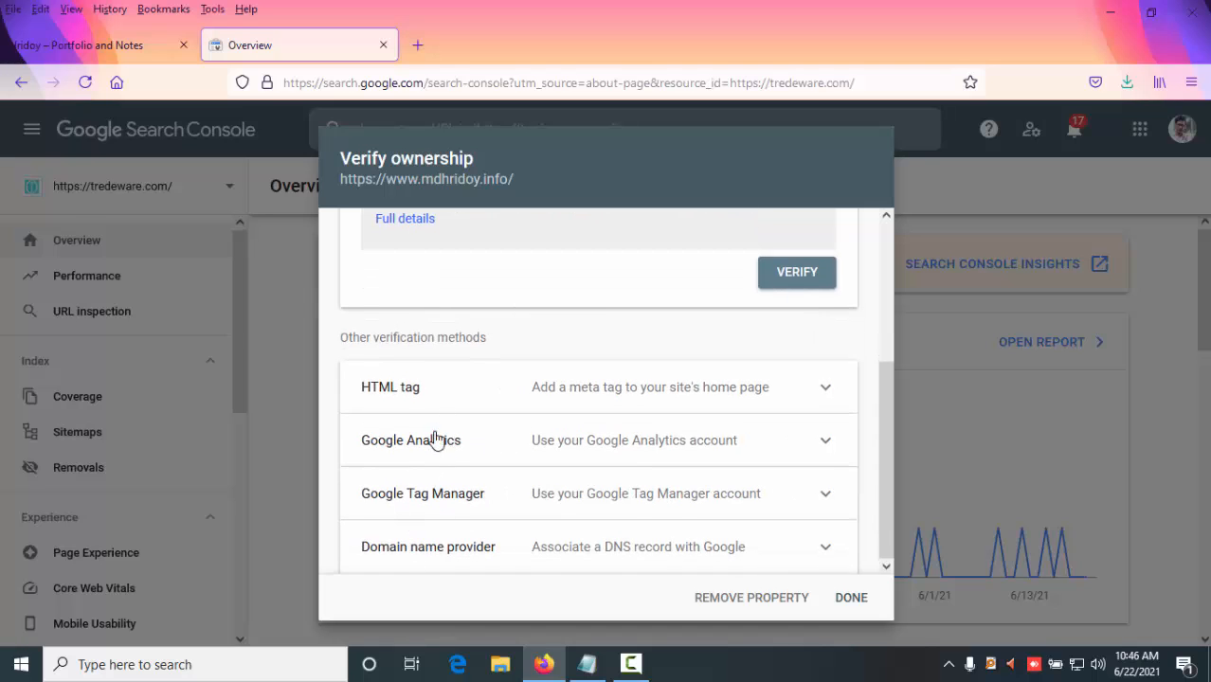
{"action": "scroll", "coordinate": [436, 442], "scroll_direction": "up", "scroll_amount": 3}
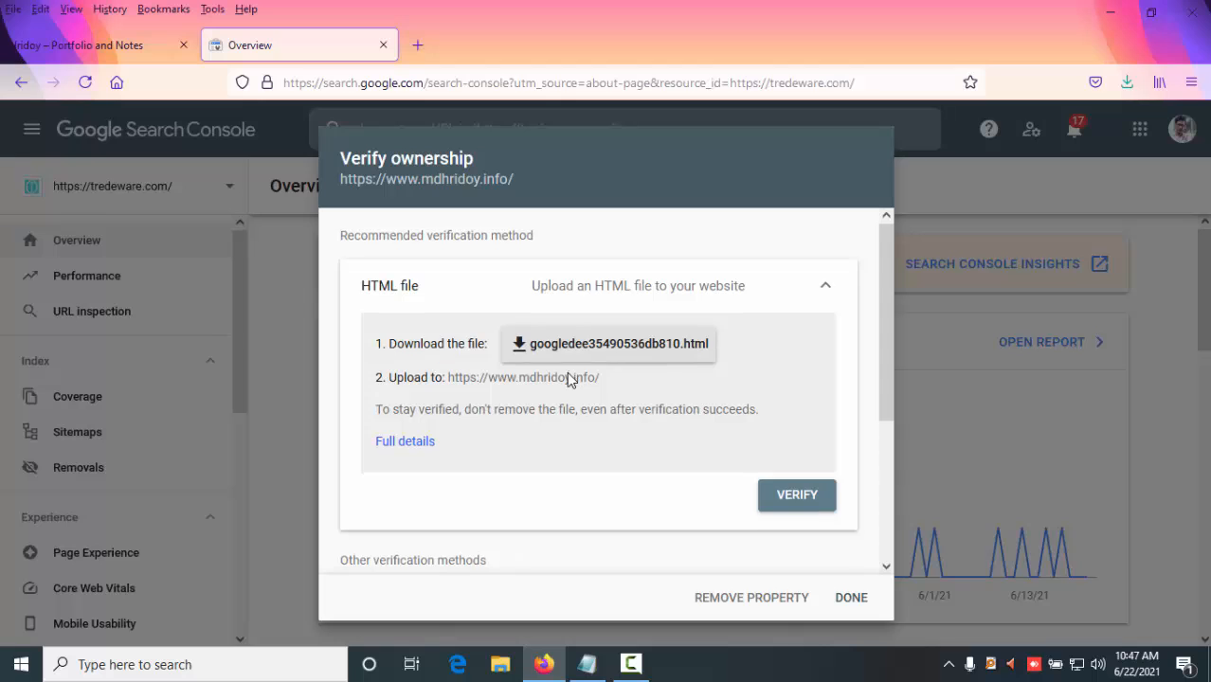
{"action": "scroll", "coordinate": [567, 375], "scroll_direction": "down", "scroll_amount": 1}
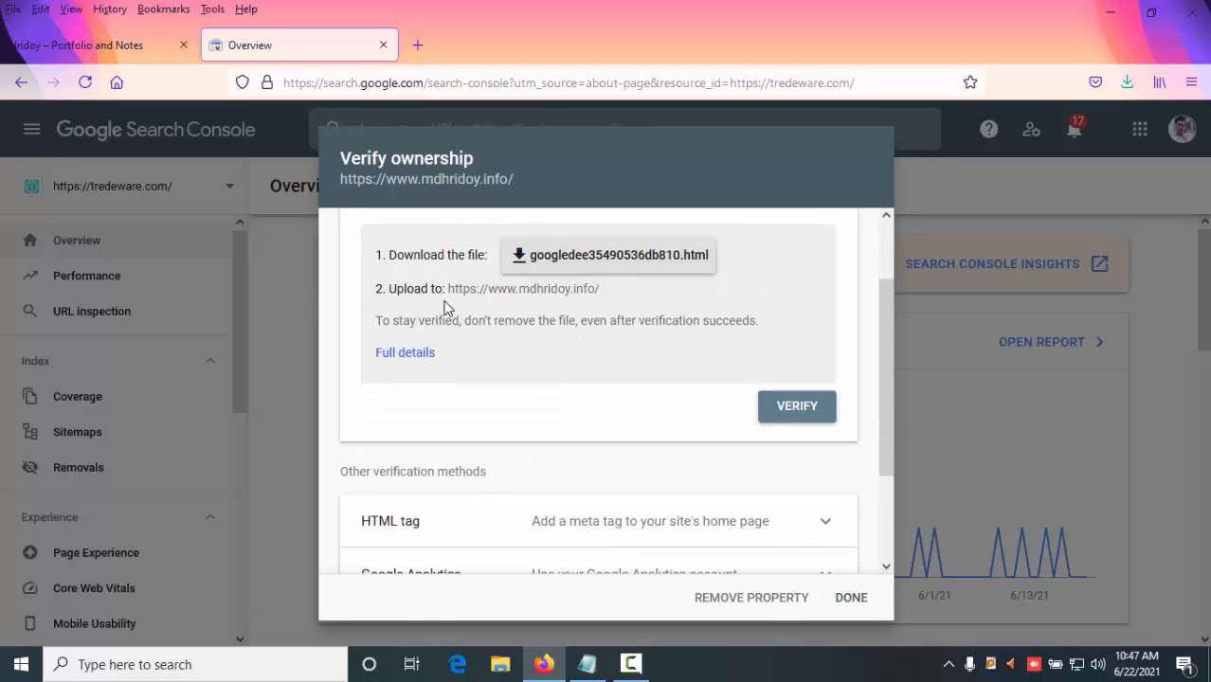
{"action": "scroll", "coordinate": [469, 365], "scroll_direction": "up", "scroll_amount": 1}
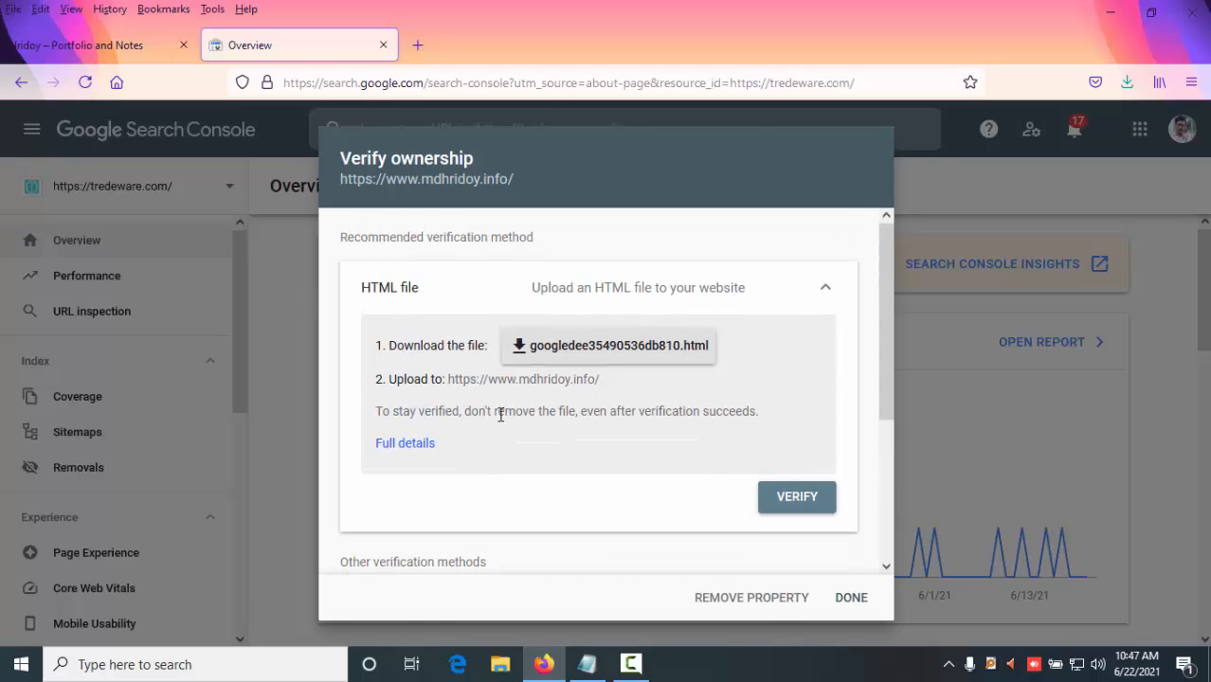
{"action": "scroll", "coordinate": [502, 413], "scroll_direction": "down", "scroll_amount": 1}
{"action": "scroll", "coordinate": [526, 410], "scroll_direction": "down", "scroll_amount": 2}
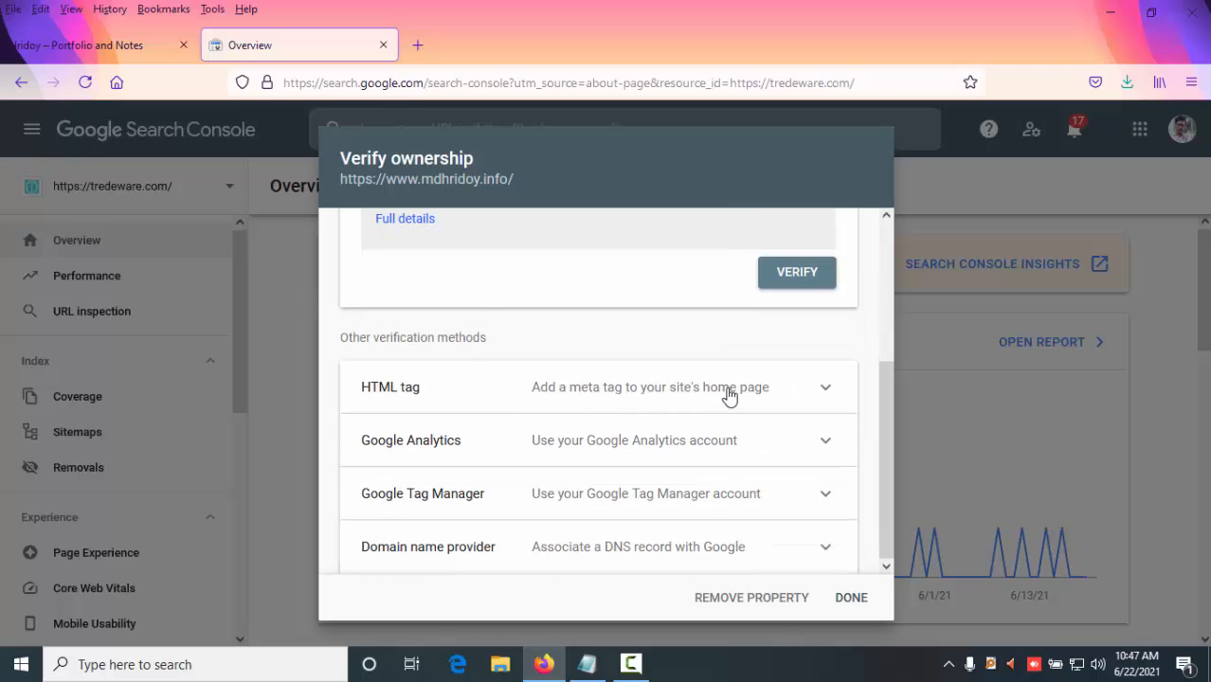
- Expand the HTML tag verification method and copy its google-site-verification meta tag
{"action": "left_click", "coordinate": [729, 394]}
{"action": "scroll", "coordinate": [729, 395], "scroll_direction": "down", "scroll_amount": 1}
{"action": "scroll", "coordinate": [608, 404], "scroll_direction": "up", "scroll_amount": 1}
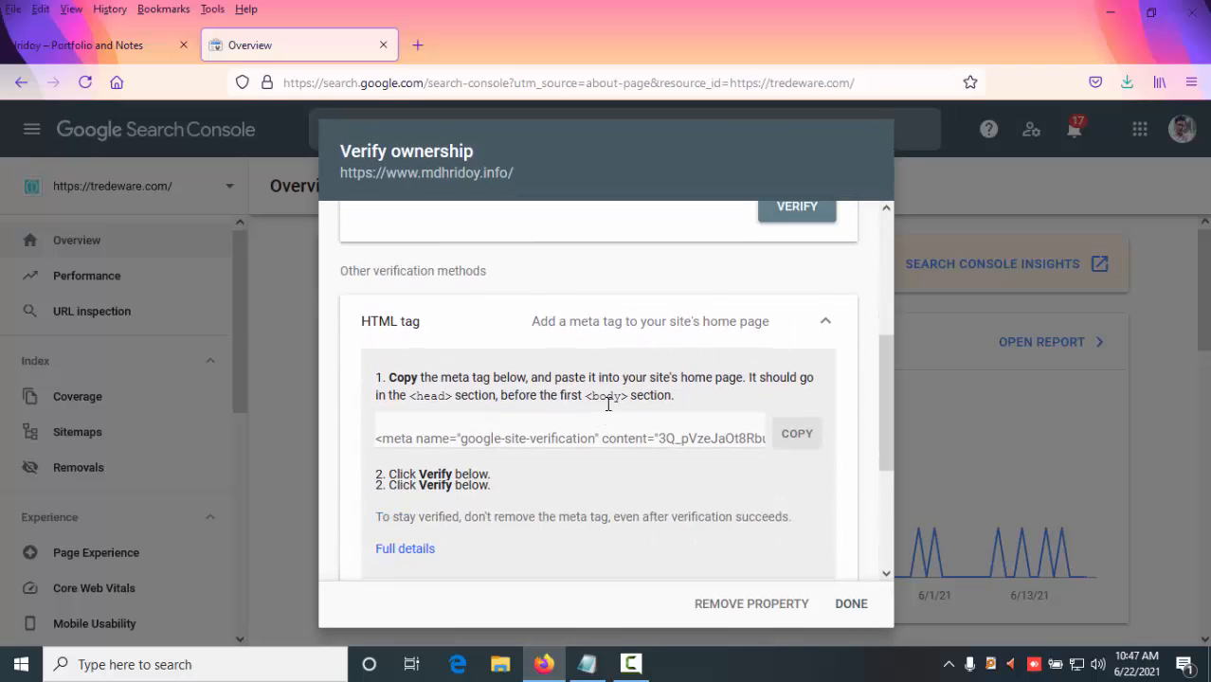
{"action": "left_click", "coordinate": [633, 398]}
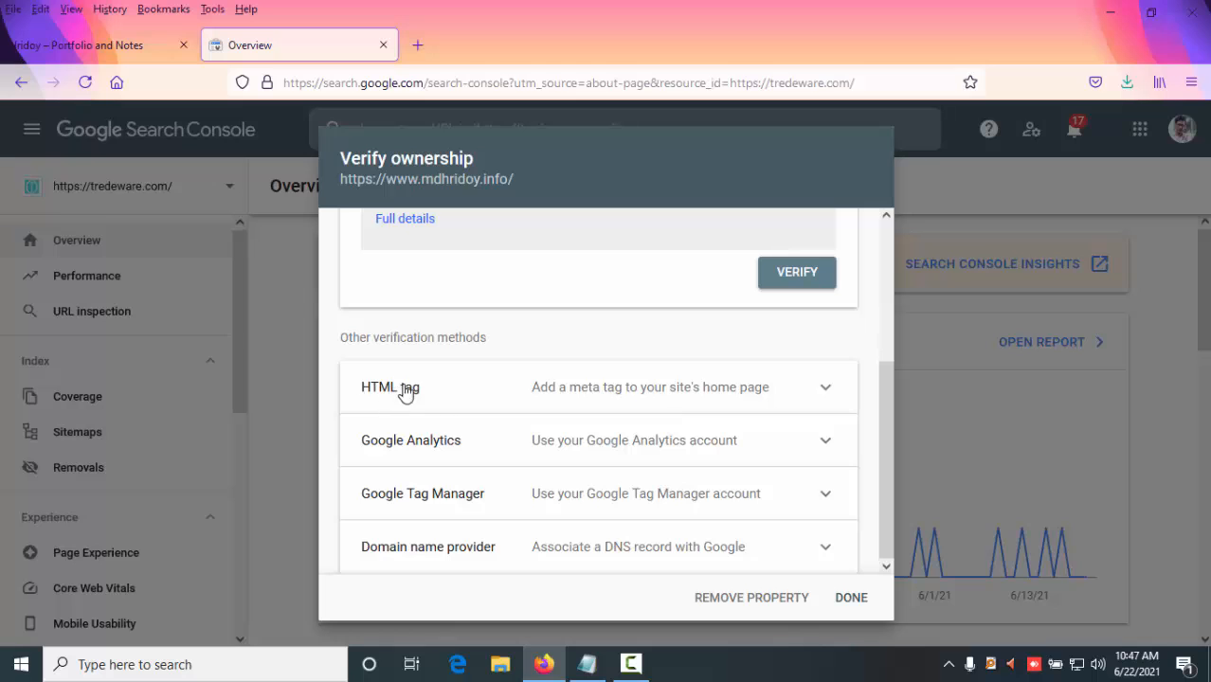
{"action": "left_click", "coordinate": [607, 403]}
{"action": "scroll", "coordinate": [676, 454], "scroll_direction": "down", "scroll_amount": 1}
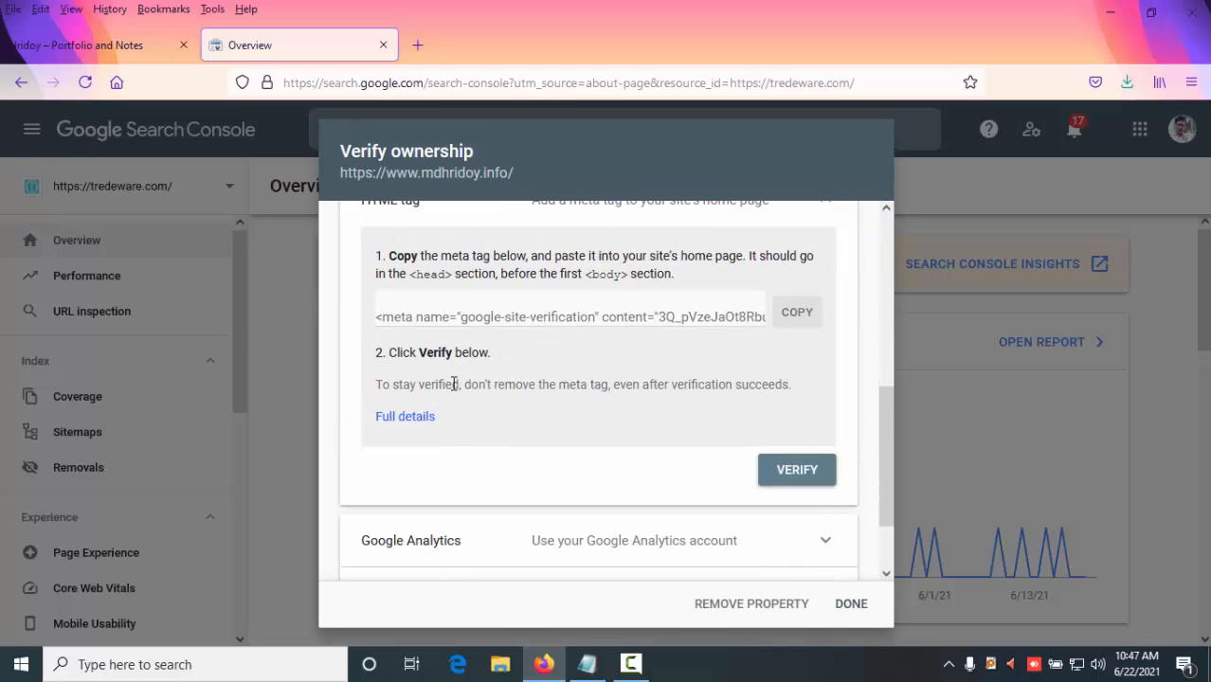
{"action": "scroll", "coordinate": [676, 319], "scroll_direction": "up", "scroll_amount": 1}
{"action": "left_click", "coordinate": [792, 415]}
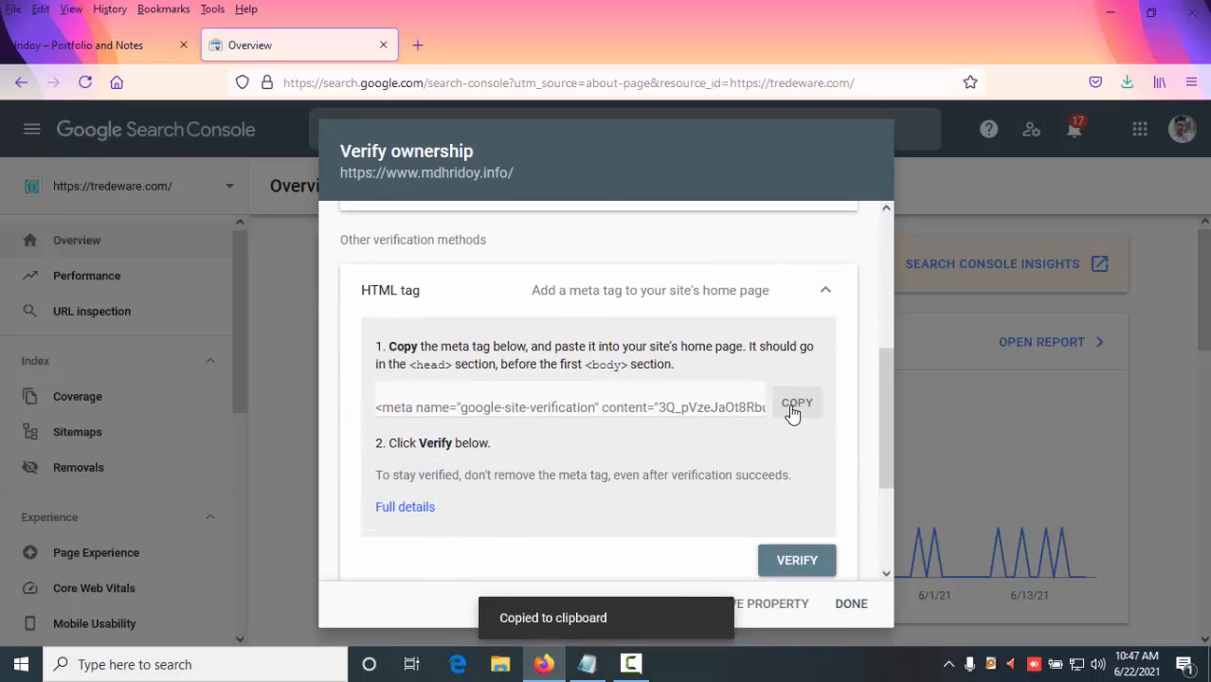
- Switch to the site's tab, open the WordPress dashboard and open the theme file editor
{"action": "left_click", "coordinate": [124, 48]}
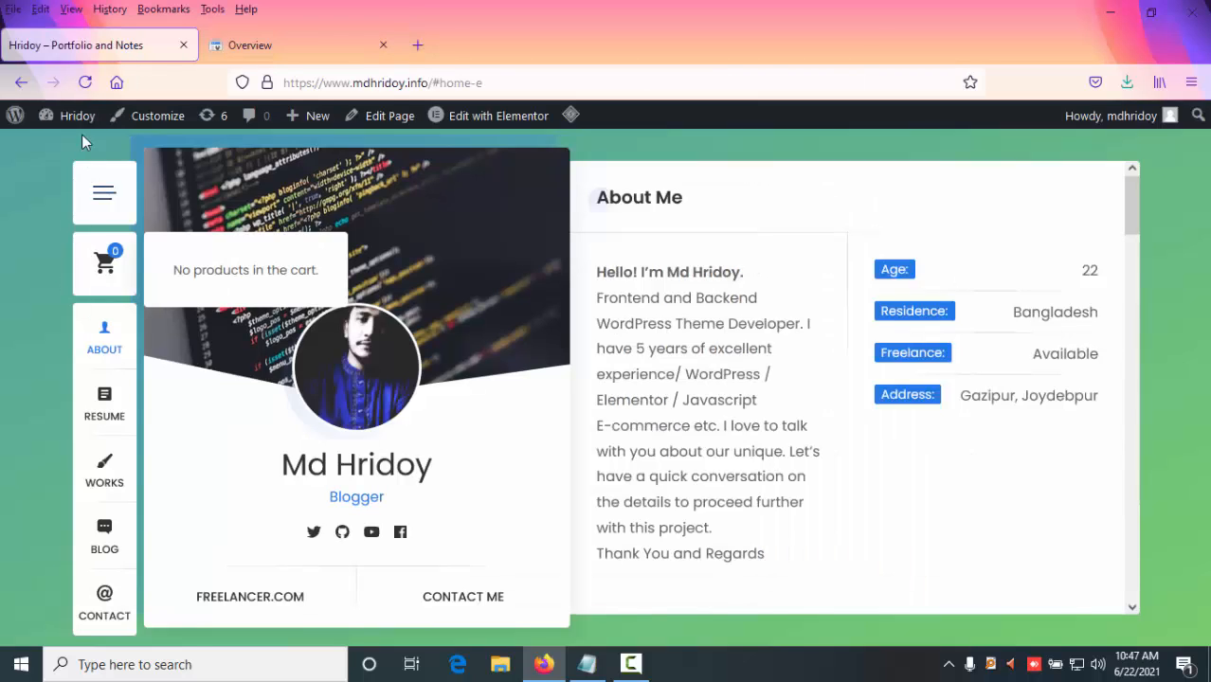
{"action": "mouse_move", "coordinate": [64, 140]}
{"action": "left_click", "coordinate": [123, 146]}
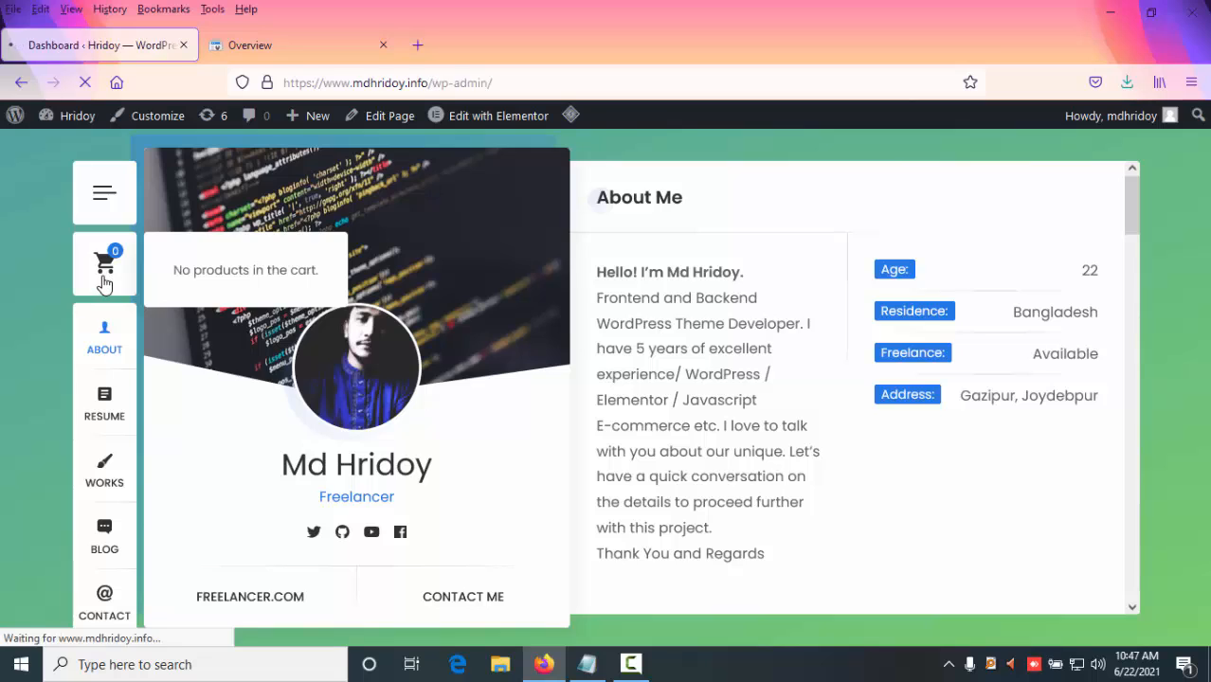
{"action": "scroll", "coordinate": [16, 360], "scroll_direction": "down", "scroll_amount": 3}
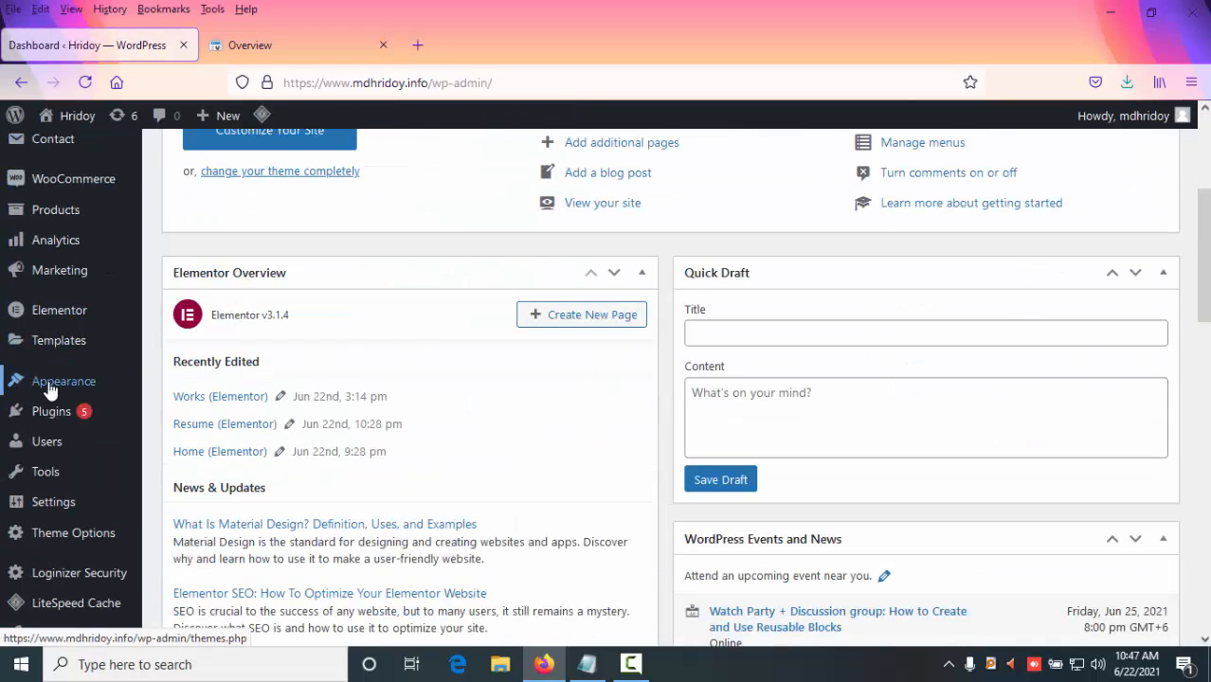
{"action": "mouse_move", "coordinate": [53, 390]}
{"action": "left_click", "coordinate": [237, 535]}
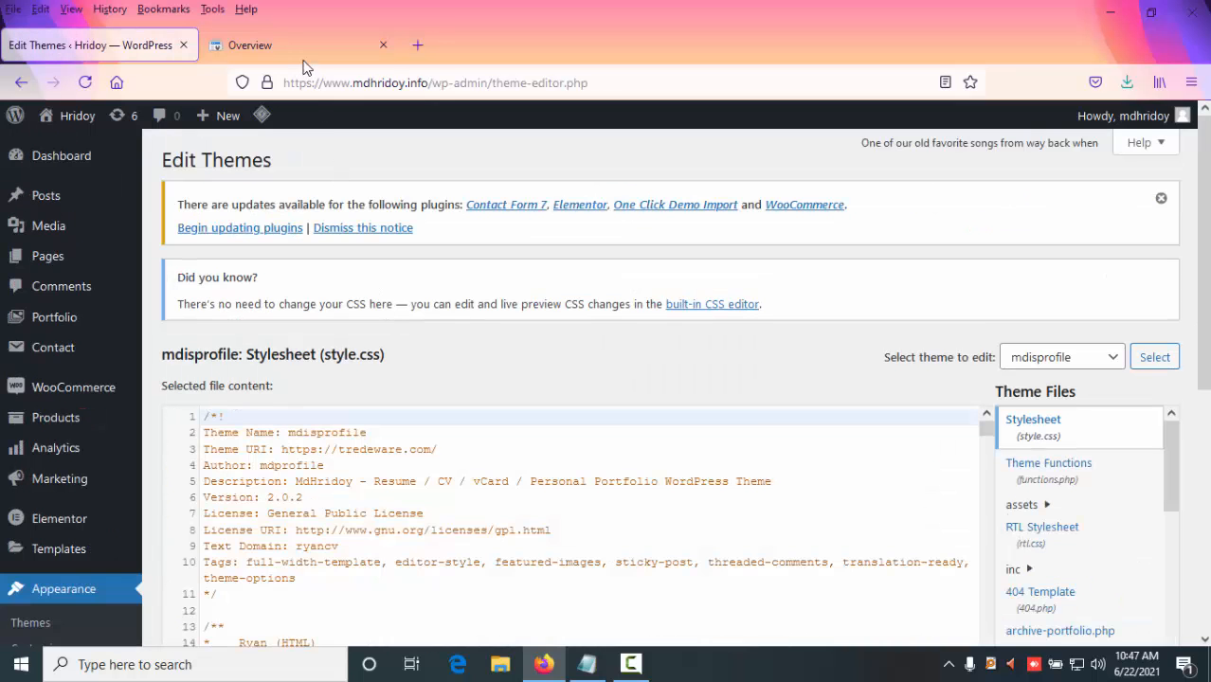
- Copy the google-site-verification meta tag again from the Search Console dialog and return to the WordPress tab
{"action": "left_click", "coordinate": [306, 49]}
{"action": "left_click", "coordinate": [808, 416]}
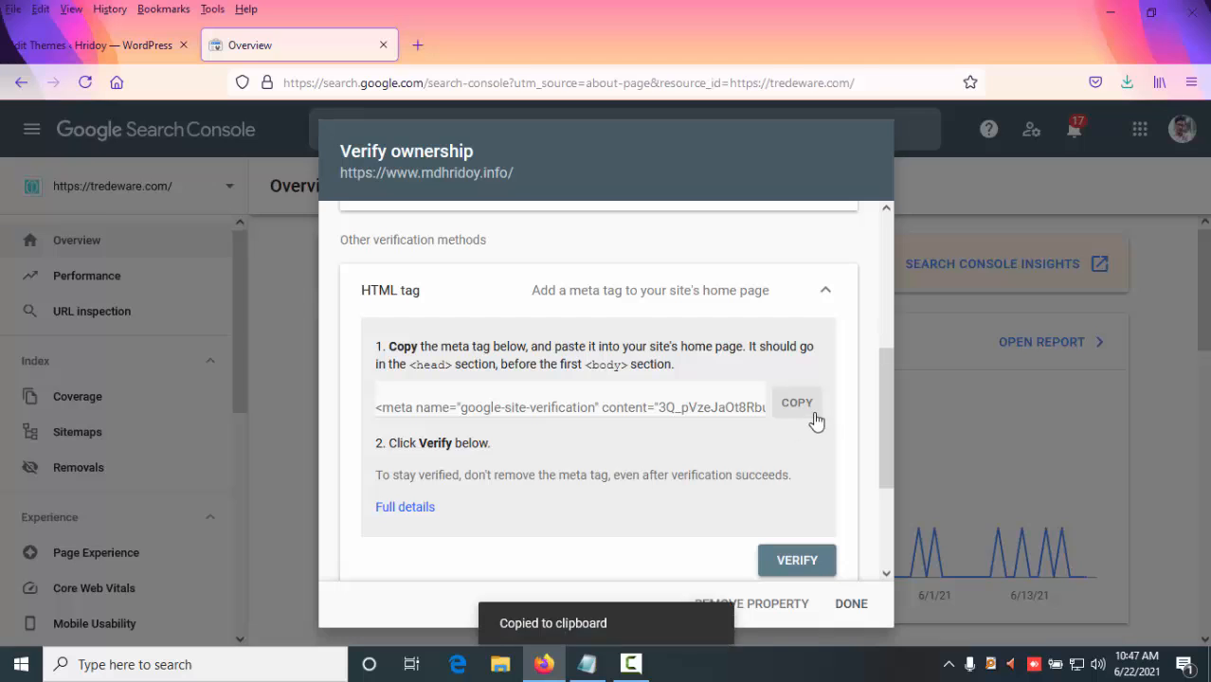
{"action": "left_click", "coordinate": [130, 48]}
- Browse the theme files list and open the Theme Header (header.php) file
{"action": "scroll", "coordinate": [536, 462], "scroll_direction": "down", "scroll_amount": 10}
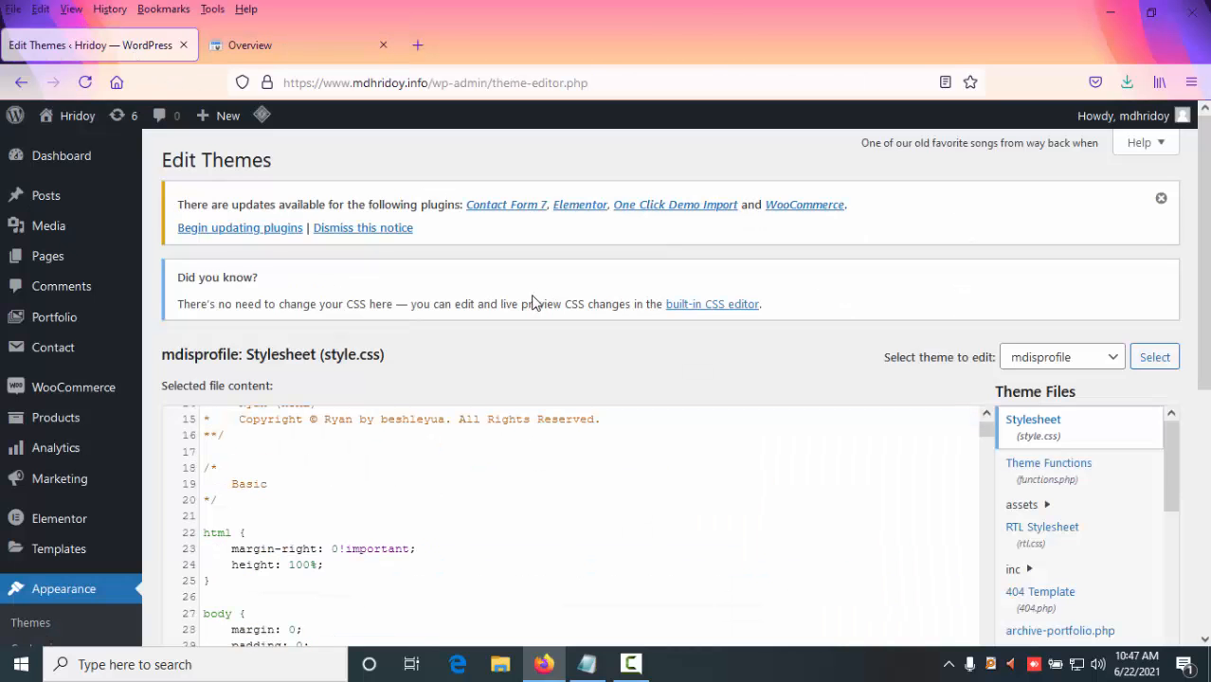
{"action": "scroll", "coordinate": [567, 245], "scroll_direction": "down", "scroll_amount": 1}
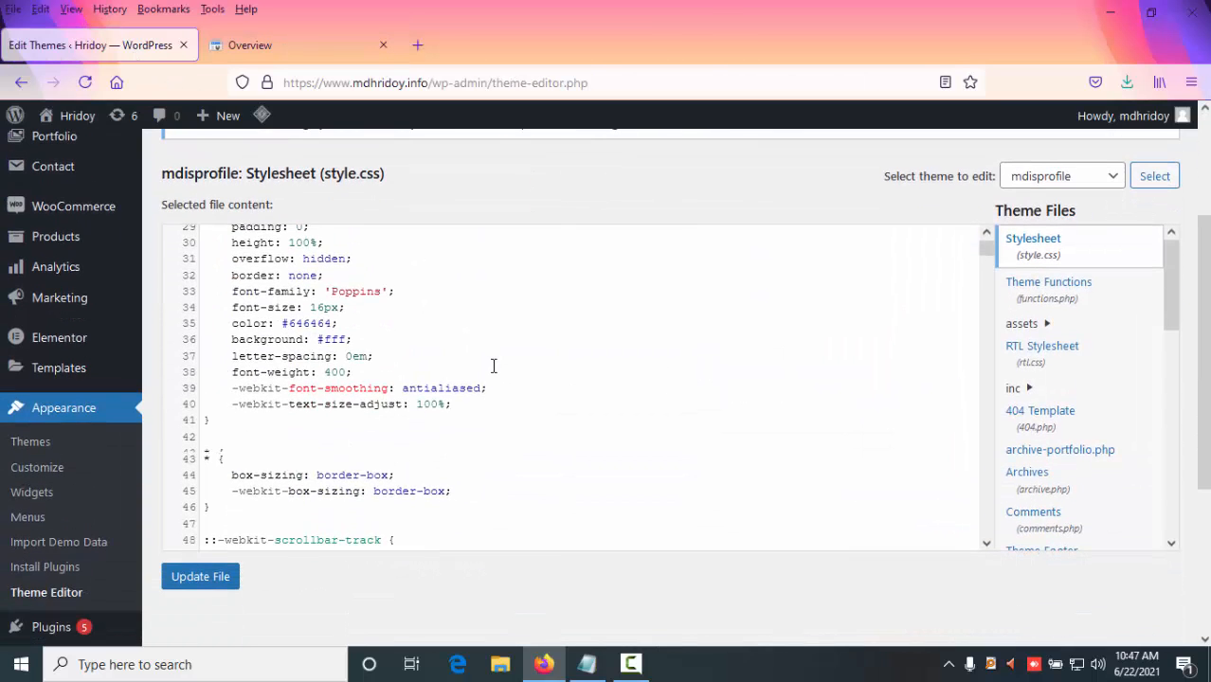
{"action": "scroll", "coordinate": [492, 362], "scroll_direction": "up", "scroll_amount": 10}
{"action": "scroll", "coordinate": [492, 363], "scroll_direction": "down", "scroll_amount": 10}
{"action": "scroll", "coordinate": [953, 335], "scroll_direction": "down", "scroll_amount": 9}
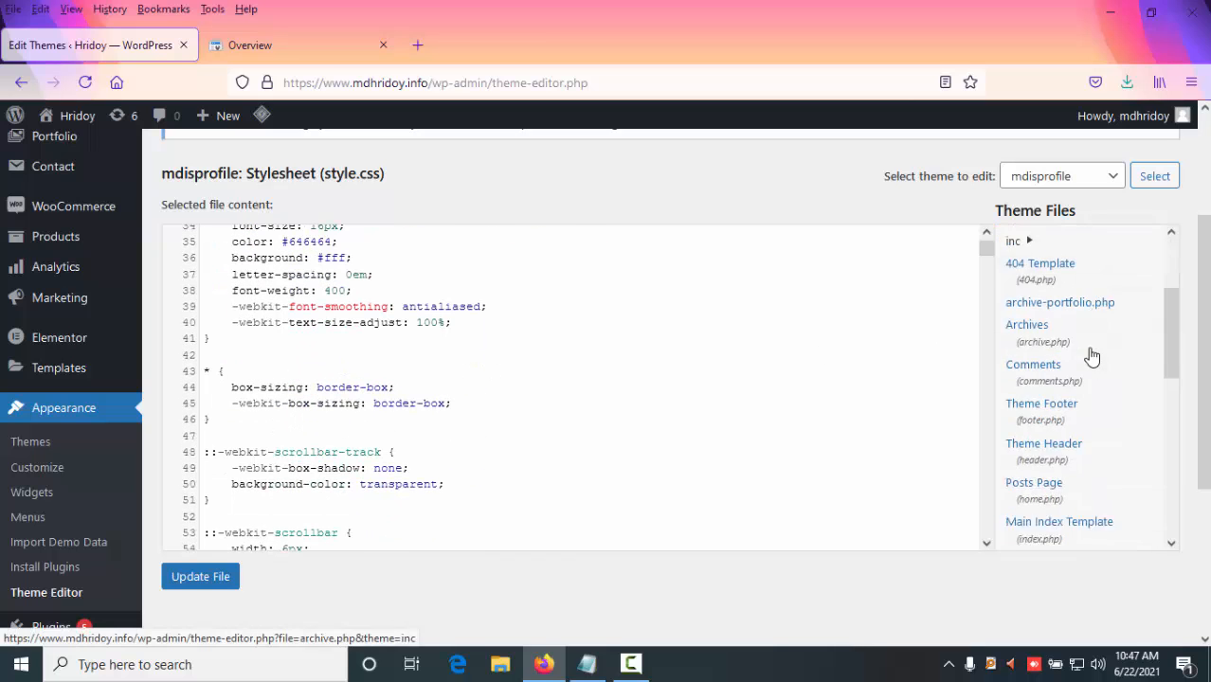
{"action": "scroll", "coordinate": [1104, 399], "scroll_direction": "down", "scroll_amount": 5}
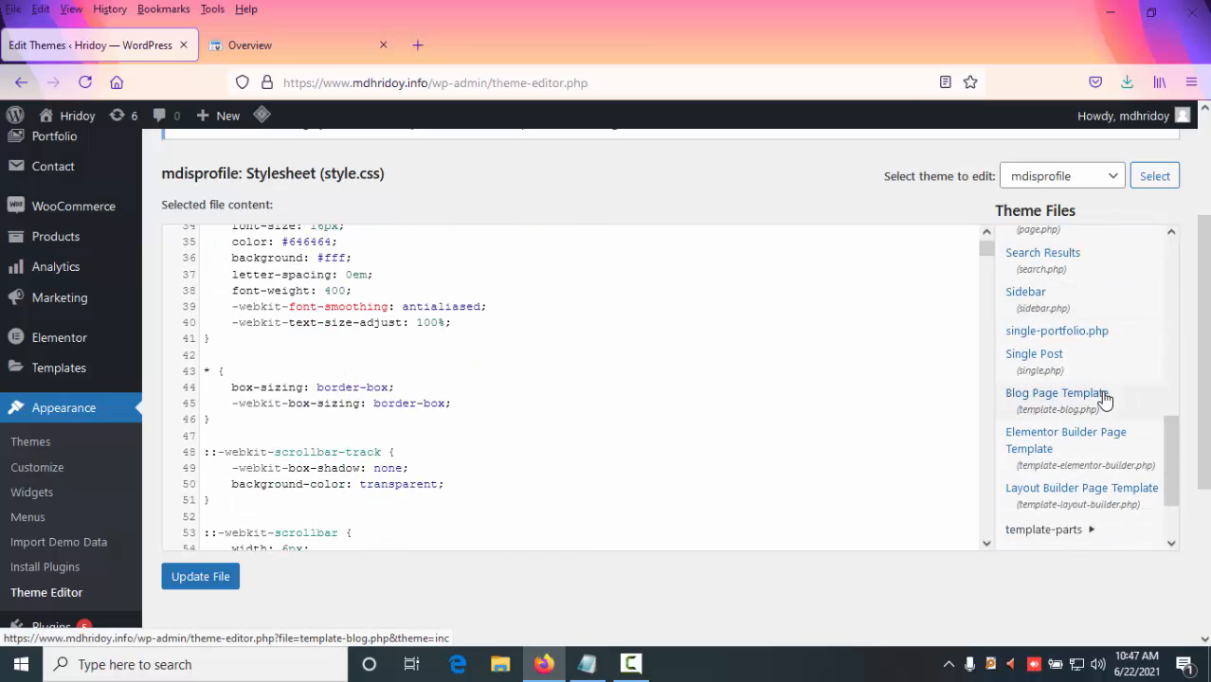
{"action": "scroll", "coordinate": [1104, 403], "scroll_direction": "up", "scroll_amount": 6}
{"action": "scroll", "coordinate": [1100, 398], "scroll_direction": "up", "scroll_amount": 5}
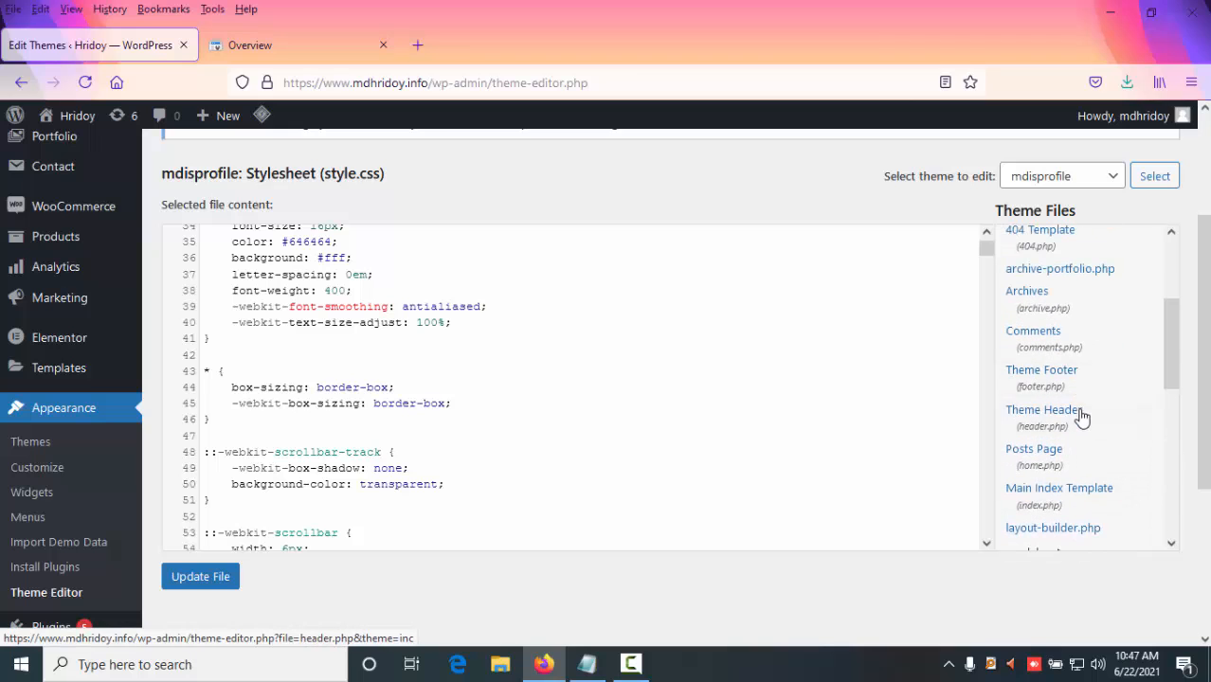
{"action": "scroll", "coordinate": [1073, 465], "scroll_direction": "up", "scroll_amount": 3}
{"action": "scroll", "coordinate": [1072, 465], "scroll_direction": "down", "scroll_amount": 4}
{"action": "scroll", "coordinate": [1080, 372], "scroll_direction": "down", "scroll_amount": 4}
{"action": "scroll", "coordinate": [1067, 383], "scroll_direction": "down", "scroll_amount": 2}
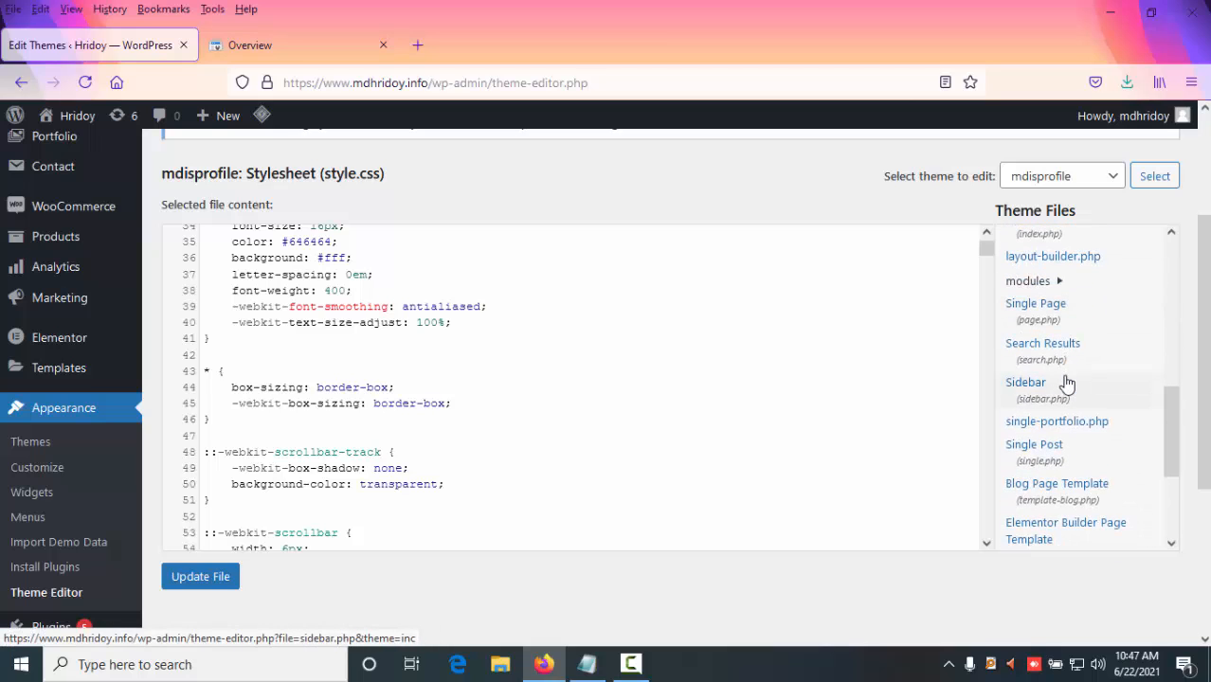
{"action": "scroll", "coordinate": [1067, 382], "scroll_direction": "down", "scroll_amount": 4}
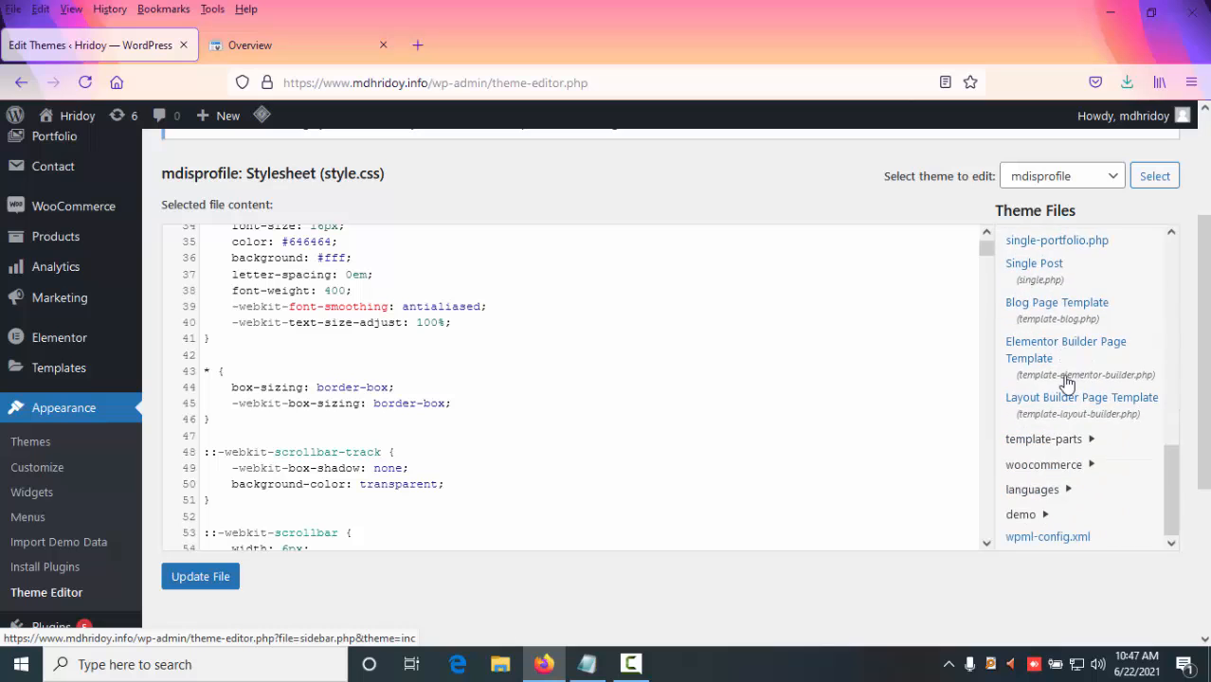
{"action": "scroll", "coordinate": [1090, 370], "scroll_direction": "down", "scroll_amount": 2}
{"action": "scroll", "coordinate": [1091, 369], "scroll_direction": "up", "scroll_amount": 3}
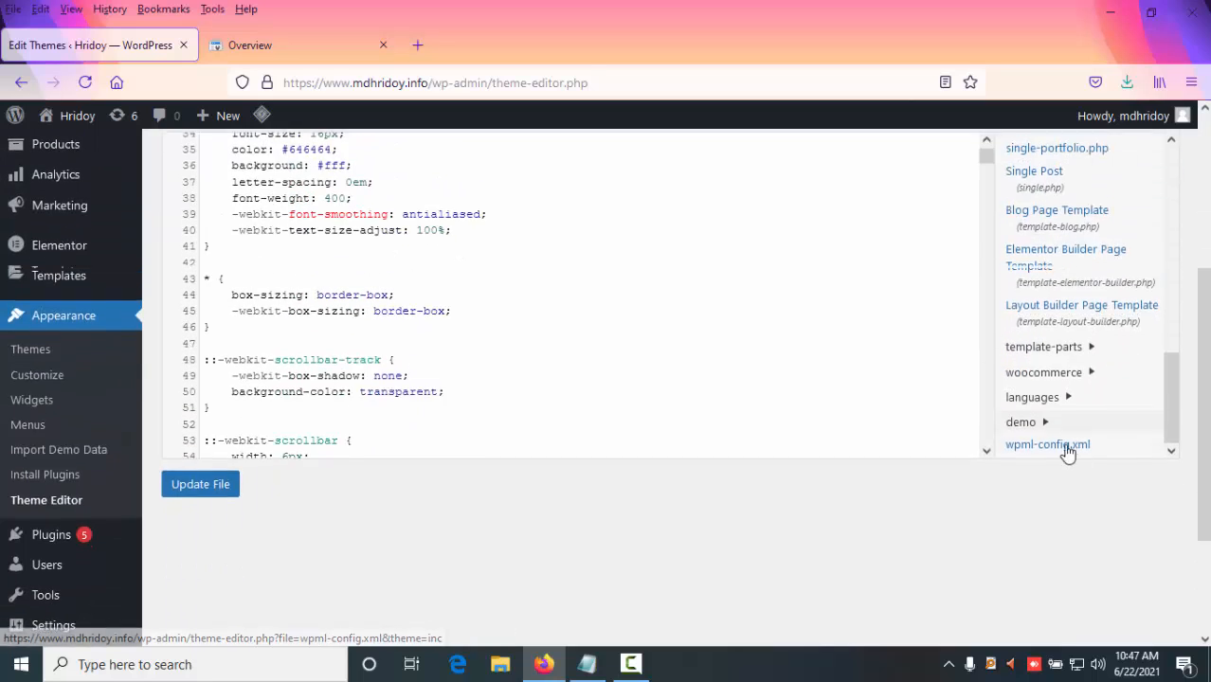
{"action": "scroll", "coordinate": [1052, 506], "scroll_direction": "up", "scroll_amount": 1}
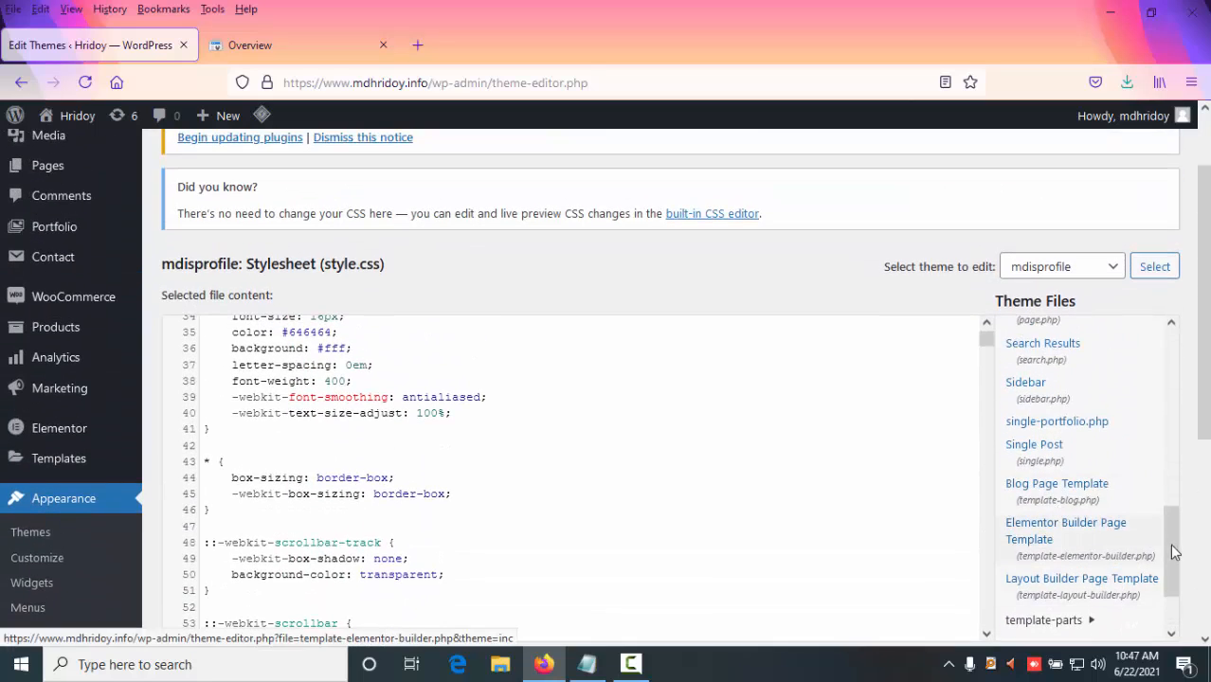
{"action": "left_click_drag", "start_coordinate": [1173, 551], "coordinate": [1173, 464]}
{"action": "left_click", "coordinate": [1059, 406]}
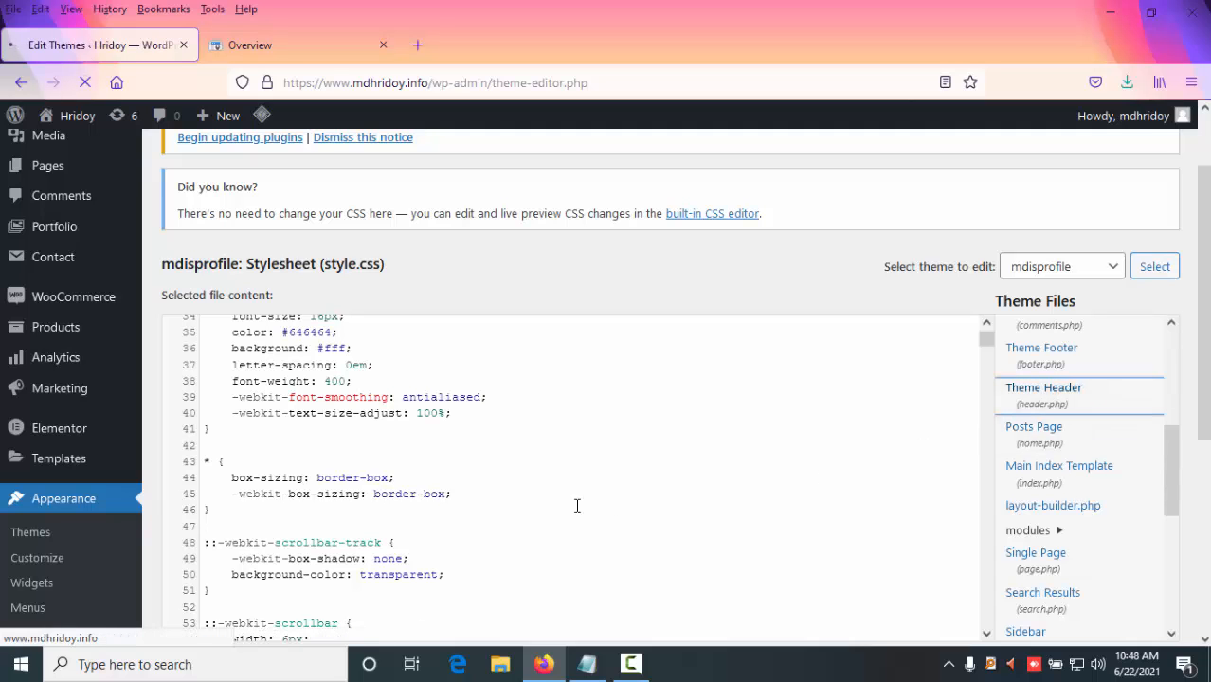
- Paste the verification meta tag on the empty line inside the head section of header.php and update the file
{"action": "scroll", "coordinate": [533, 488], "scroll_direction": "down", "scroll_amount": 5}
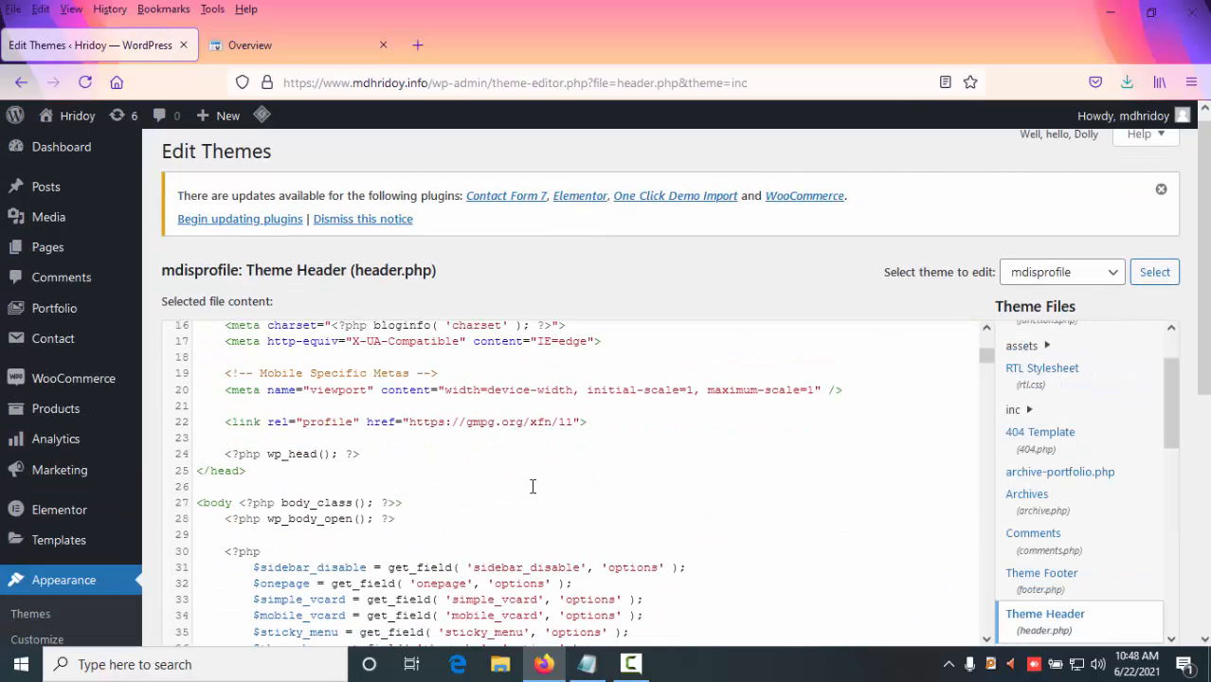
{"action": "scroll", "coordinate": [533, 487], "scroll_direction": "down", "scroll_amount": 2}
{"action": "scroll", "coordinate": [532, 486], "scroll_direction": "up", "scroll_amount": 3}
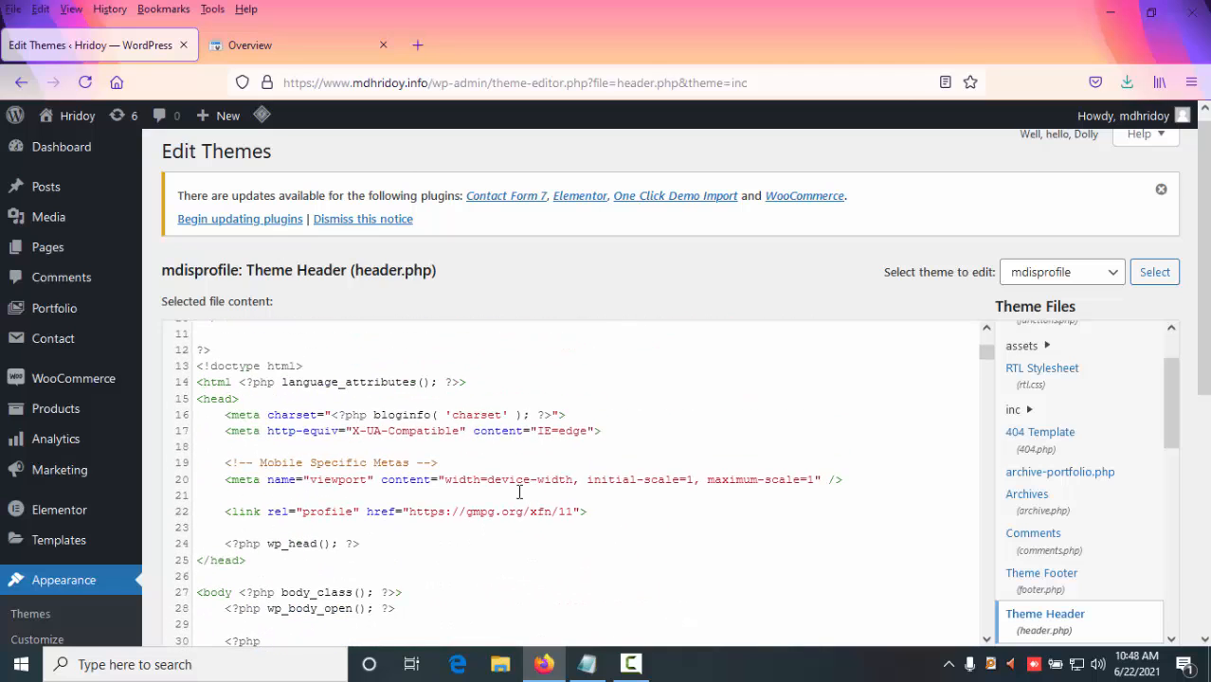
{"action": "left_click", "coordinate": [269, 494]}
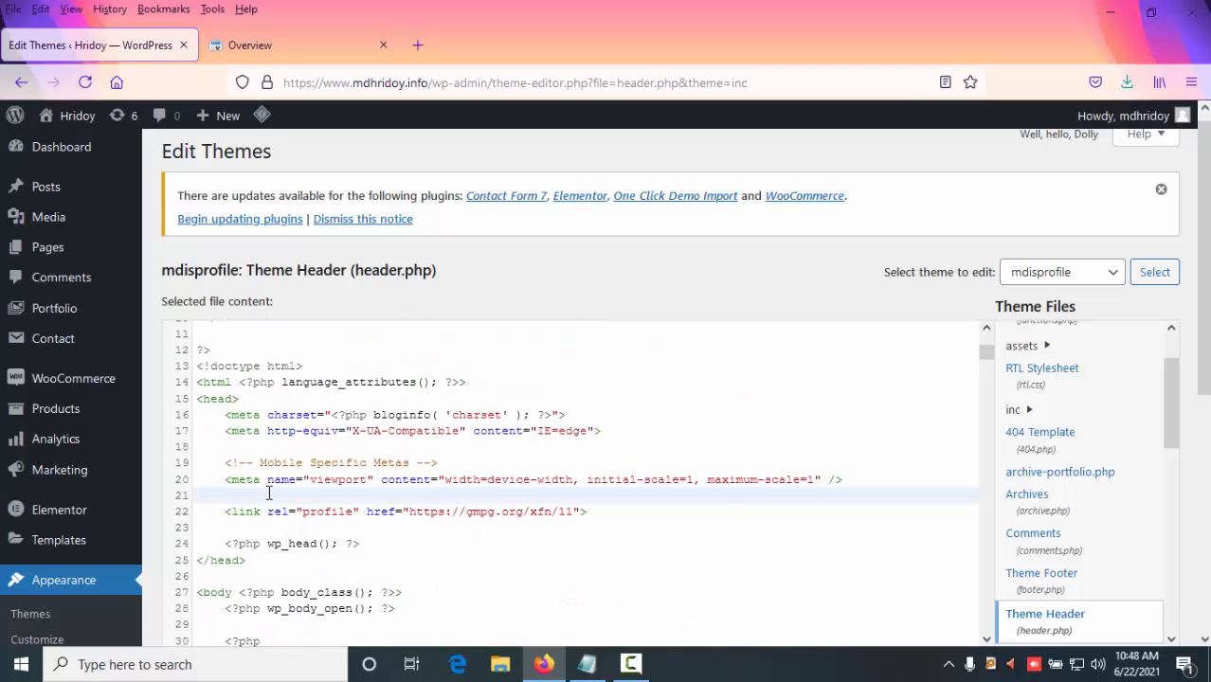
{"action": "type", "text": "<meta name=\"google-site-verification\" content=\"3Q_pVzeJaOt8RbuAN6xnbM4q6Yqys4MDVOUNNBbLDqE\" />"}
{"action": "scroll", "coordinate": [863, 356], "scroll_direction": "down", "scroll_amount": 2}
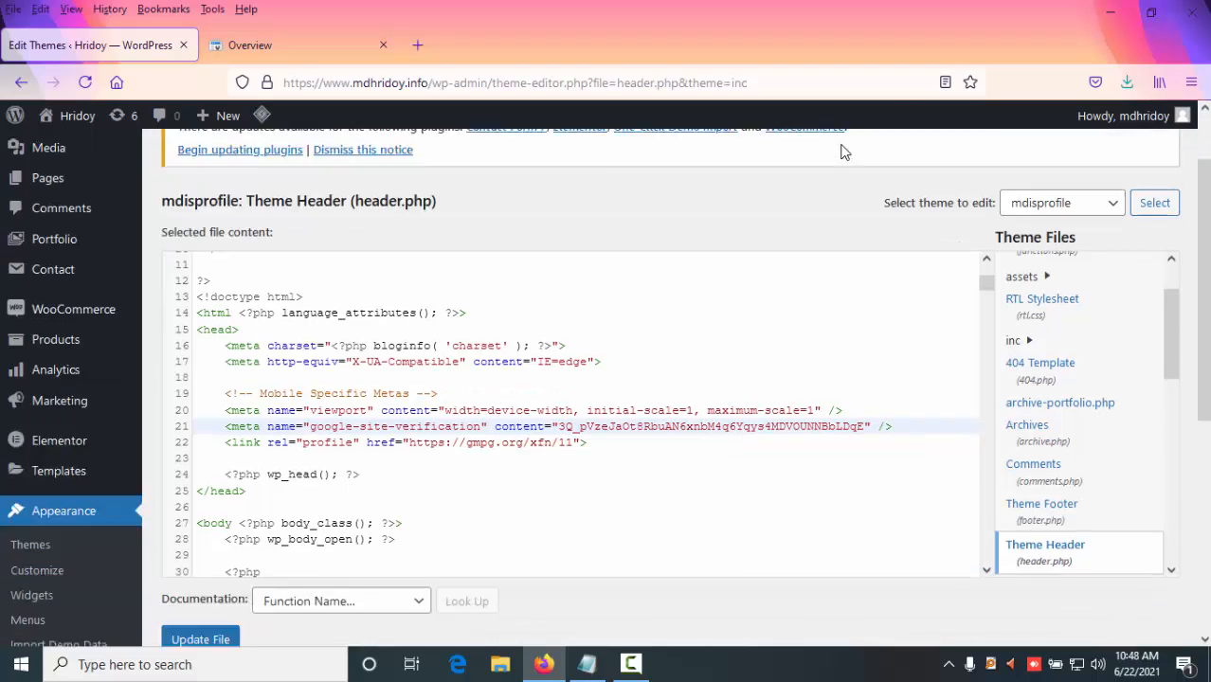
{"action": "left_click", "coordinate": [182, 531]}
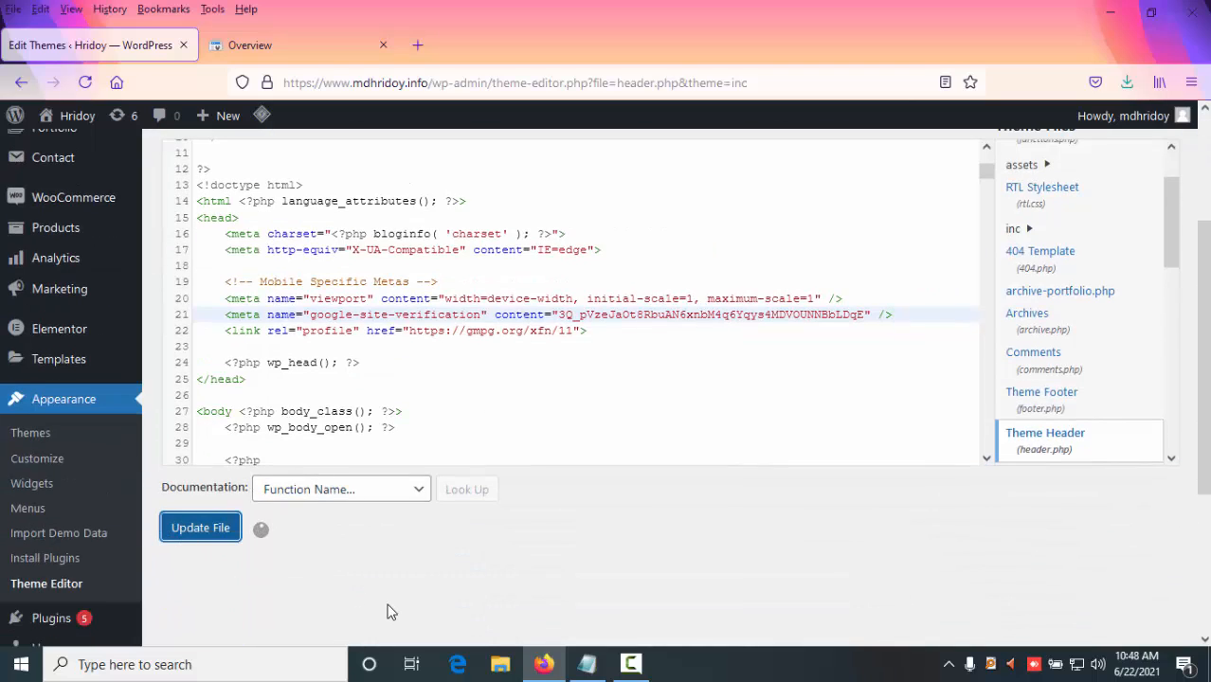
- Switch back to Search Console, verify ownership with the HTML tag method and close the confirmation
{"action": "left_click", "coordinate": [309, 47]}
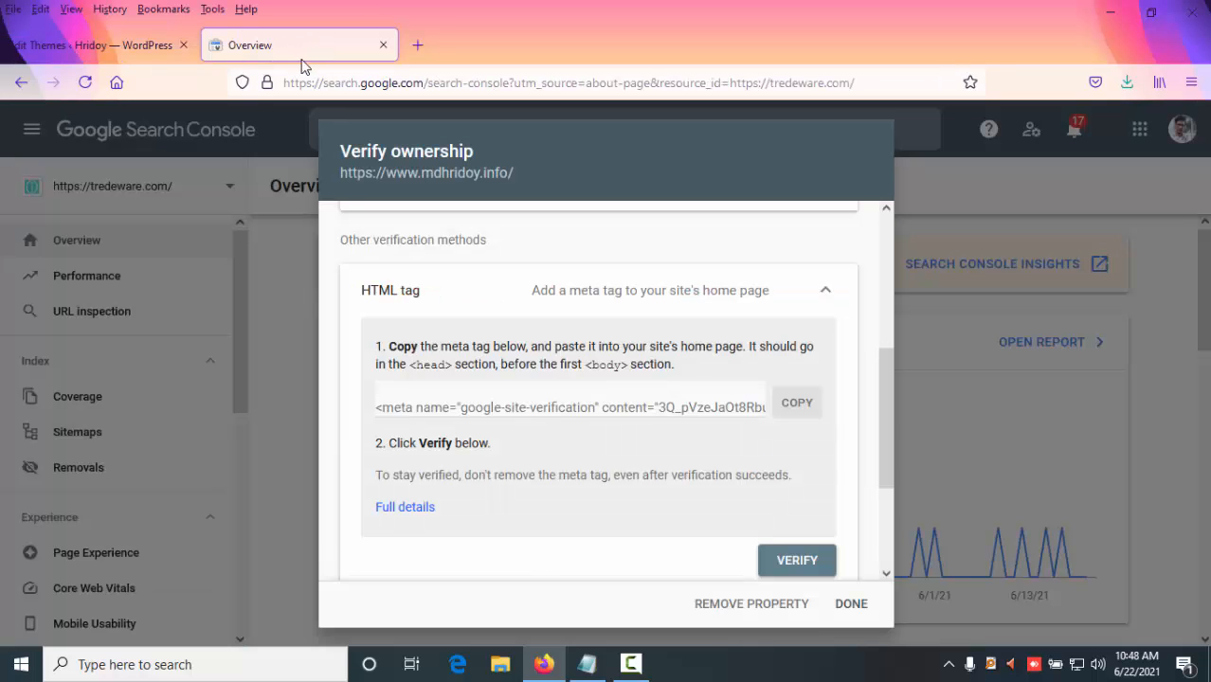
{"action": "left_click", "coordinate": [796, 560]}
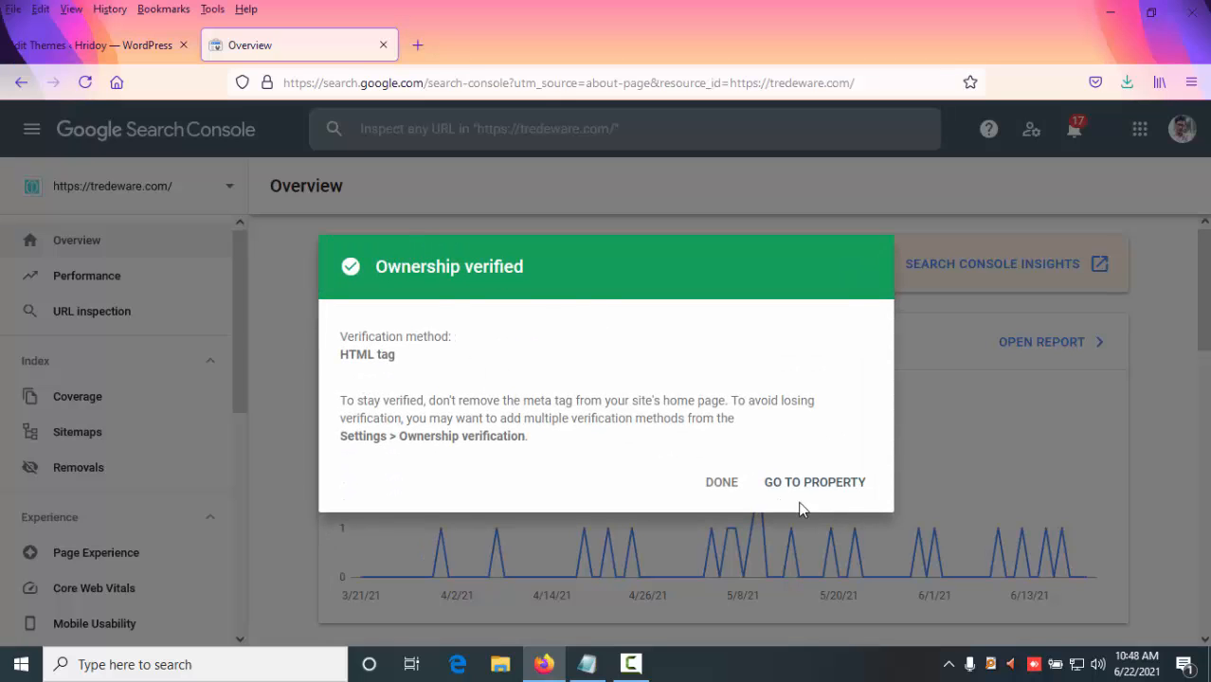
{"action": "left_click", "coordinate": [723, 491]}
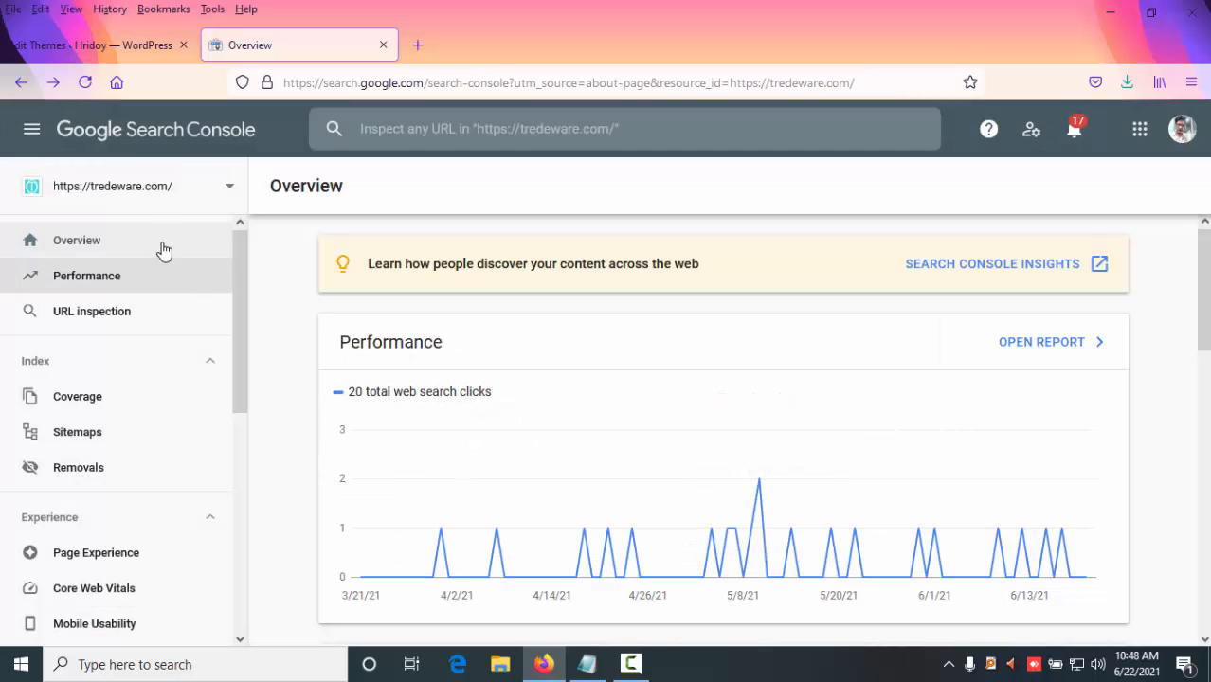
- Reload the Search Console overview and scroll through its reports
{"action": "left_click", "coordinate": [86, 94]}
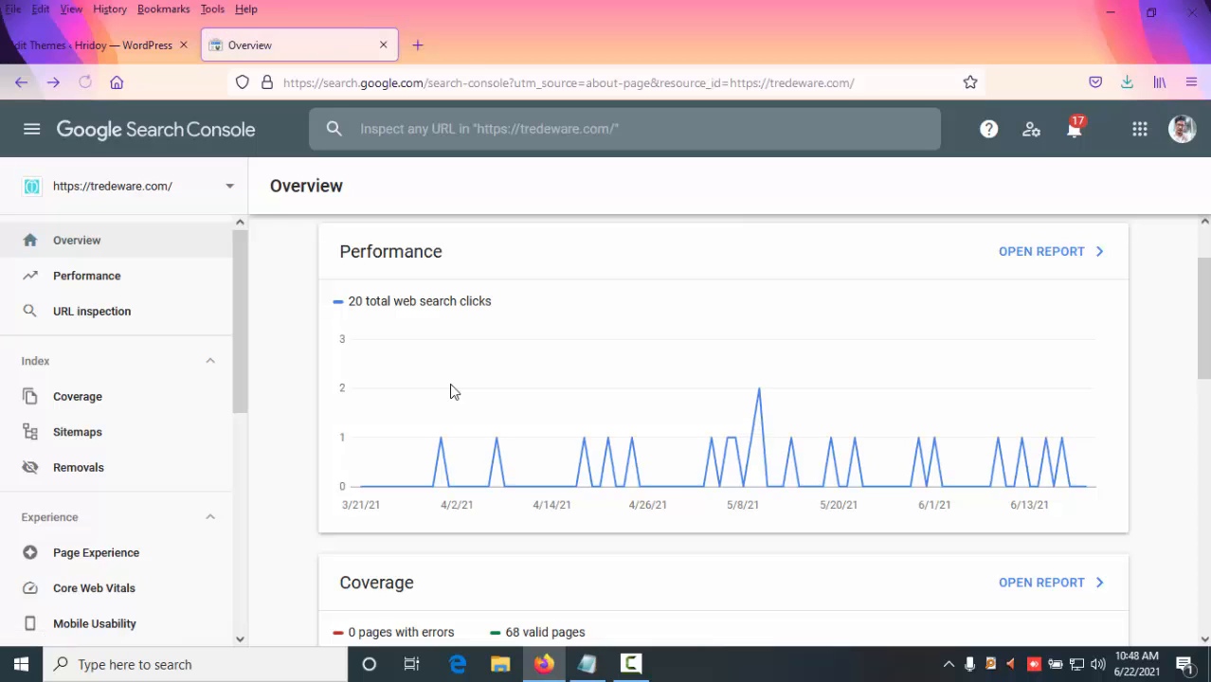
{"action": "scroll", "coordinate": [449, 390], "scroll_direction": "down", "scroll_amount": 6}
{"action": "scroll", "coordinate": [479, 424], "scroll_direction": "down", "scroll_amount": 2}
{"action": "scroll", "coordinate": [479, 424], "scroll_direction": "up", "scroll_amount": 3}
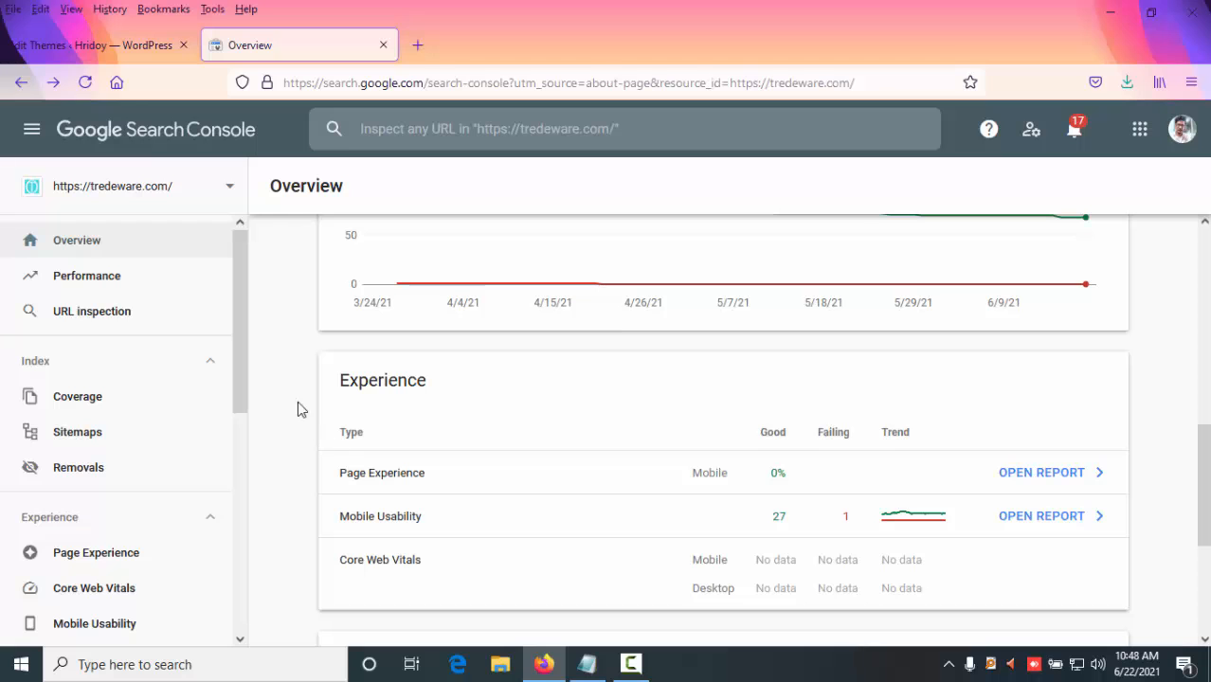
- Return to the WordPress tab and open the Add Plugins page
{"action": "left_click", "coordinate": [114, 57]}
{"action": "scroll", "coordinate": [112, 309], "scroll_direction": "down", "scroll_amount": 5}
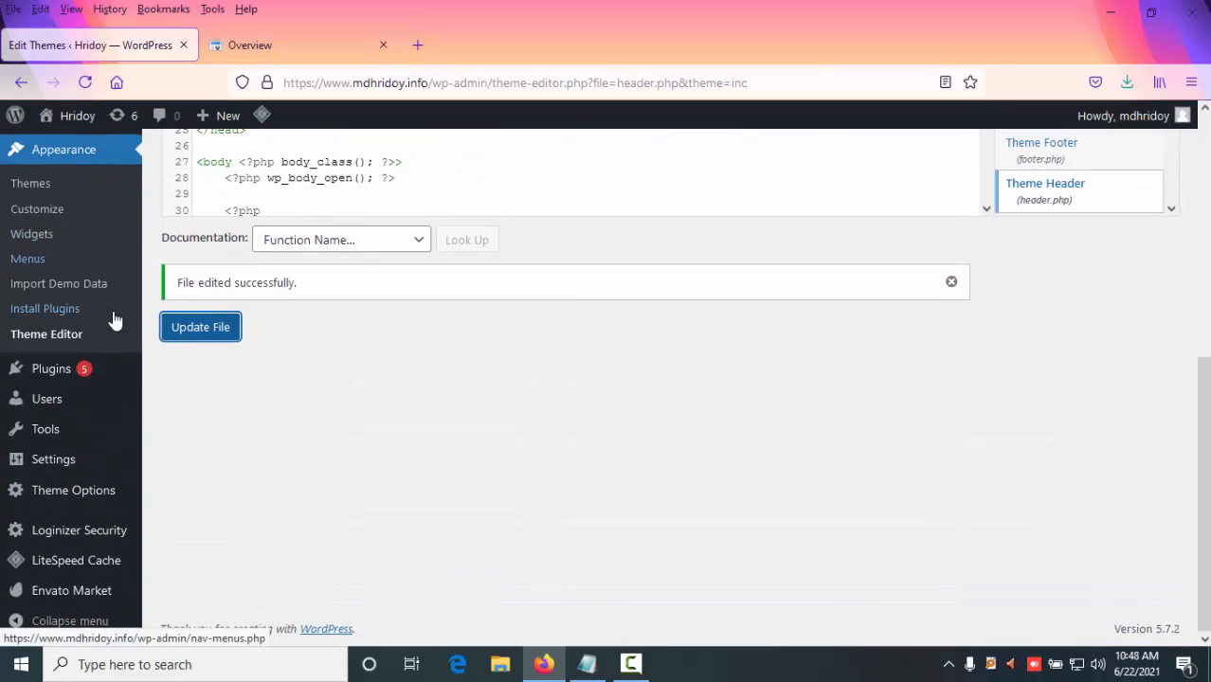
{"action": "scroll", "coordinate": [43, 572], "scroll_direction": "up", "scroll_amount": 5}
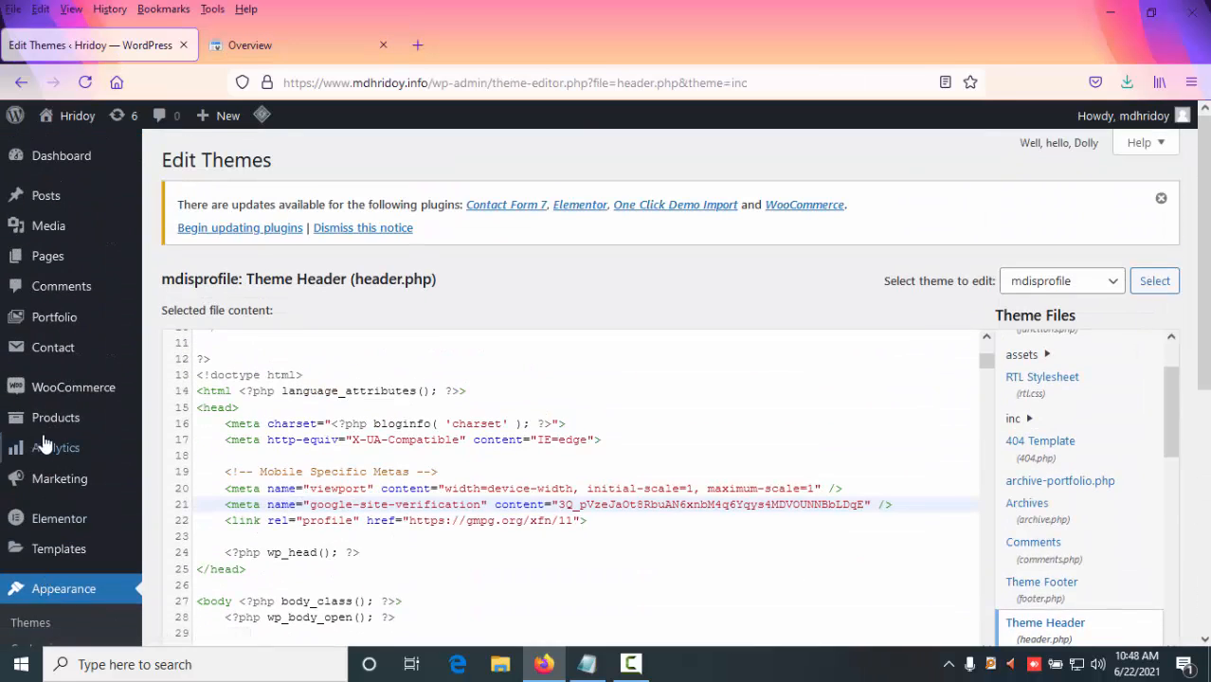
{"action": "scroll", "coordinate": [74, 359], "scroll_direction": "down", "scroll_amount": 5}
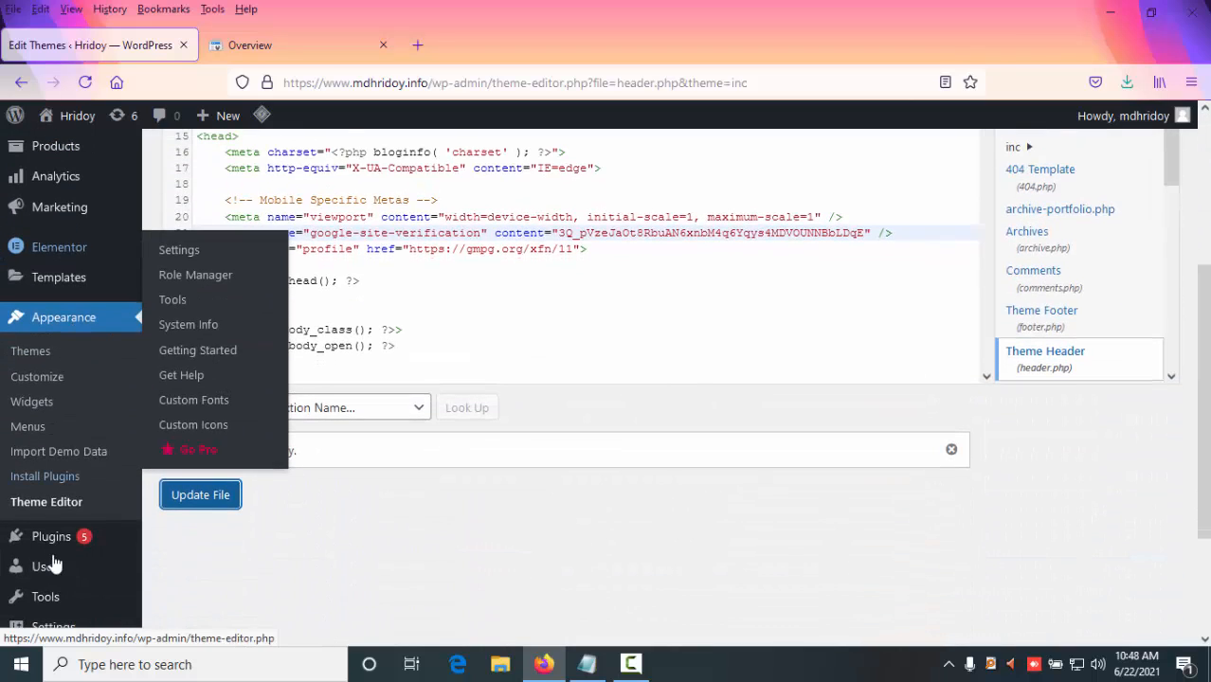
{"action": "left_click", "coordinate": [182, 566]}
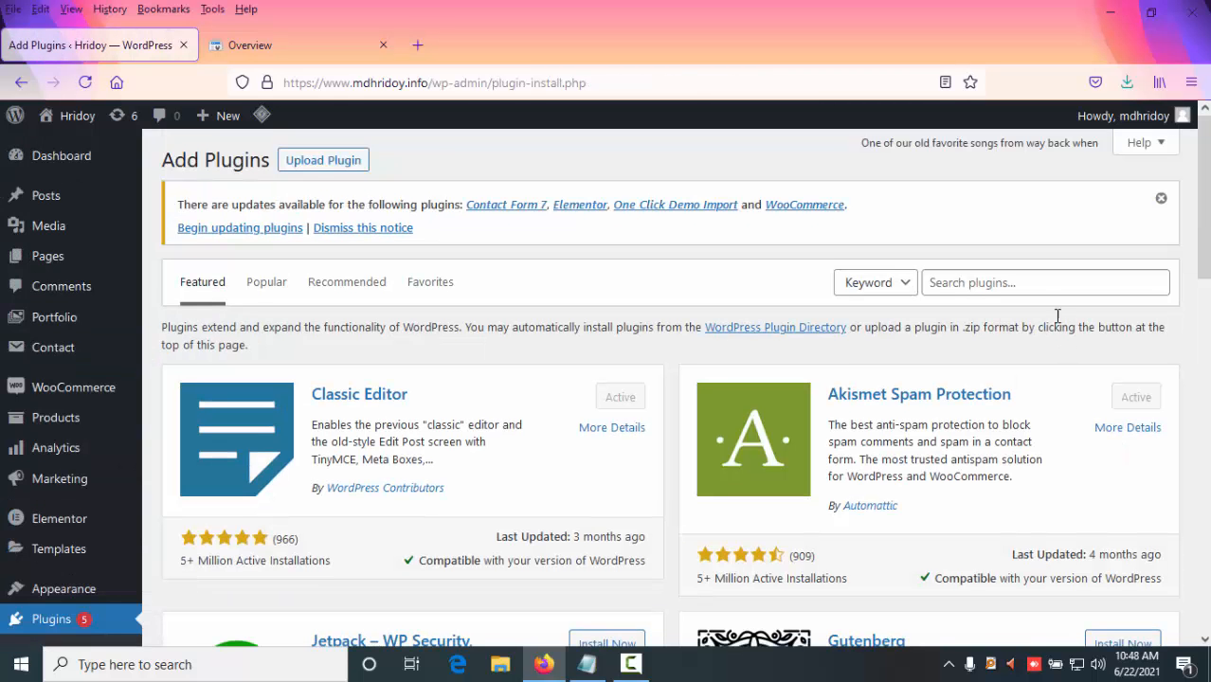
- Search the plugin directory for yoast and install the Yoast SEO plugin
{"action": "left_click", "coordinate": [1043, 291]}
{"action": "type", "text": "youast"}
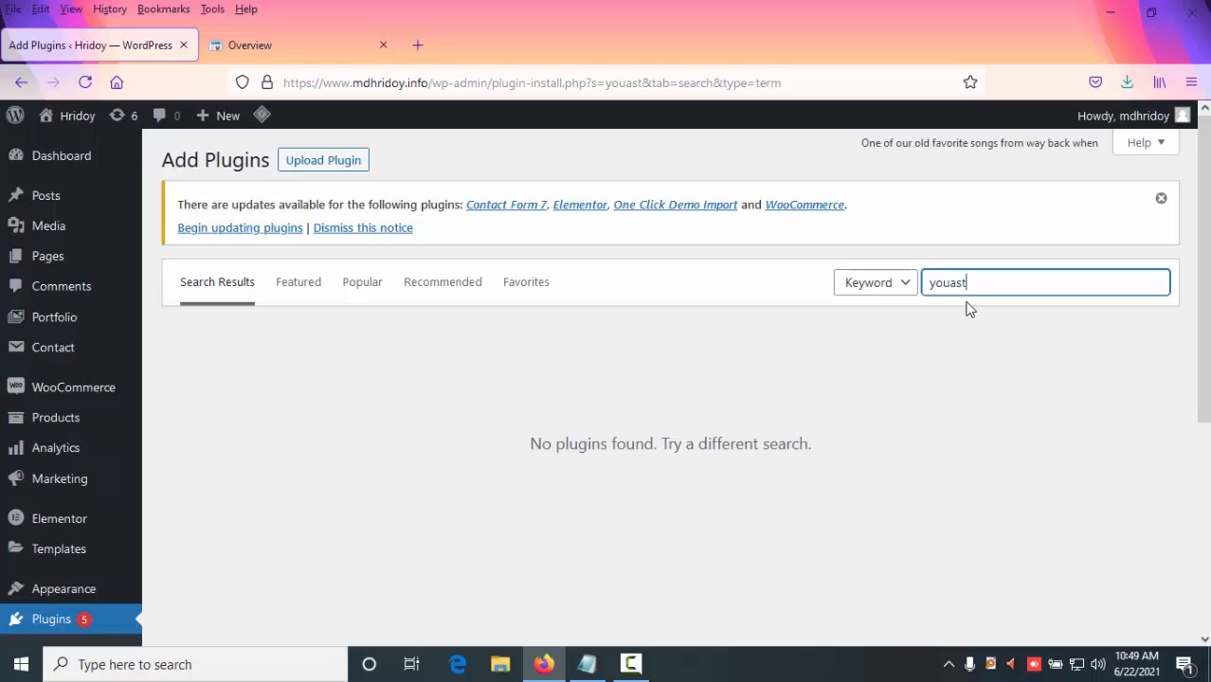
{"action": "key", "text": "BackSpace"}
{"action": "key", "text": "BackSpace"}
{"action": "key", "text": "BackSpace"}
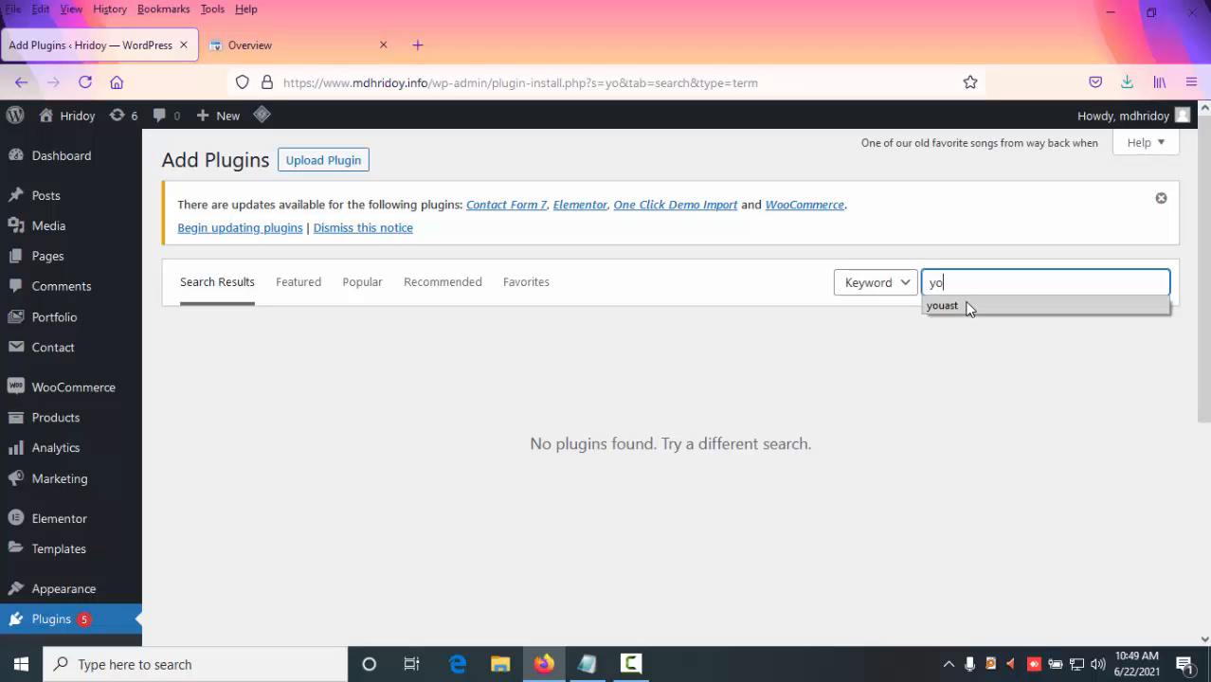
{"action": "type", "text": "ast"}
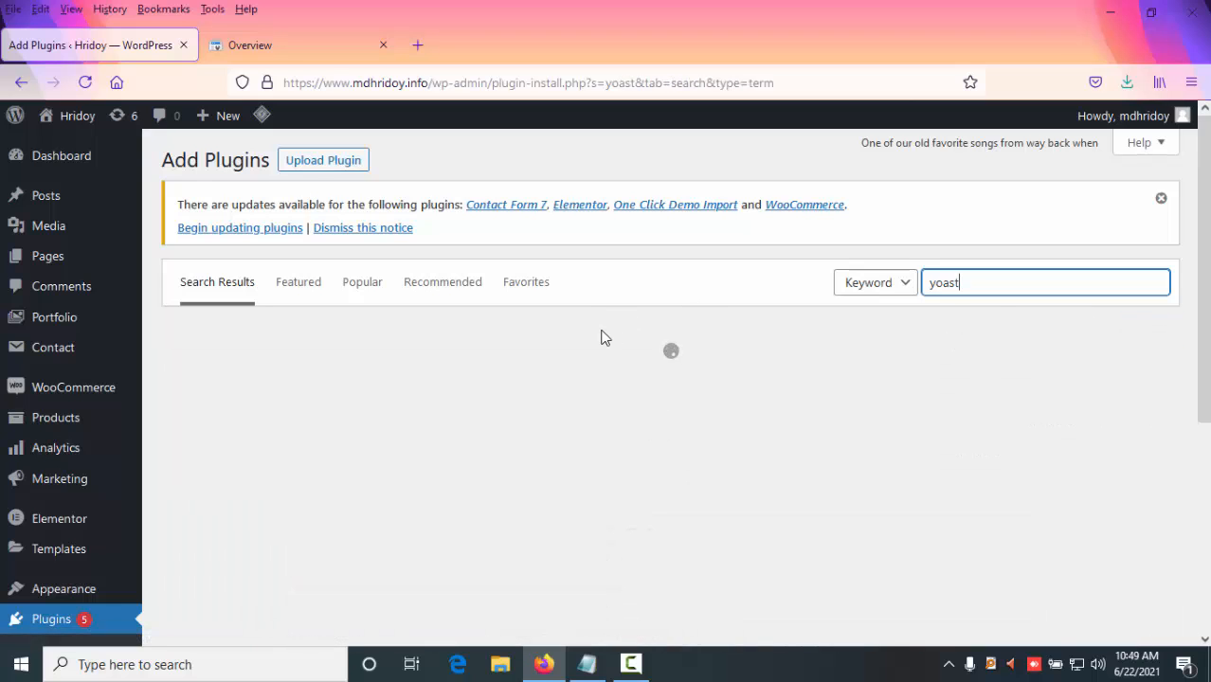
{"action": "left_click", "coordinate": [573, 385]}
- Activate the newly installed Yoast SEO plugin
{"action": "scroll", "coordinate": [483, 417], "scroll_direction": "down", "scroll_amount": 2}
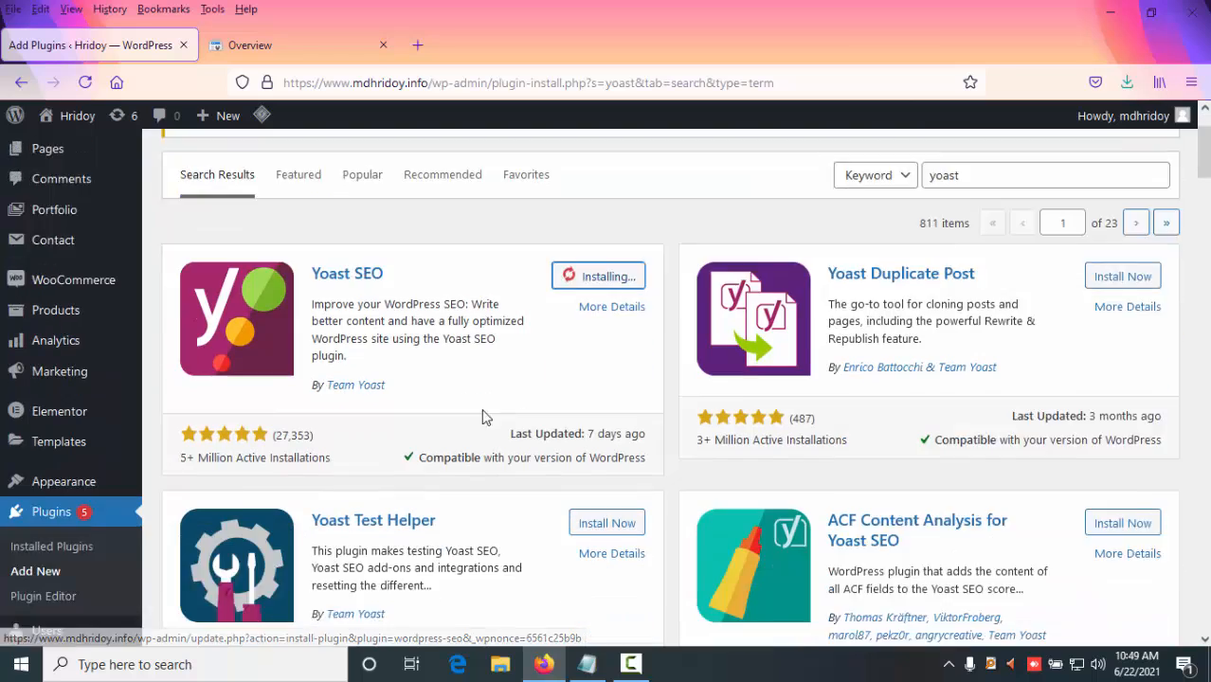
{"action": "scroll", "coordinate": [483, 417], "scroll_direction": "down", "scroll_amount": 3}
{"action": "scroll", "coordinate": [361, 356], "scroll_direction": "up", "scroll_amount": 2}
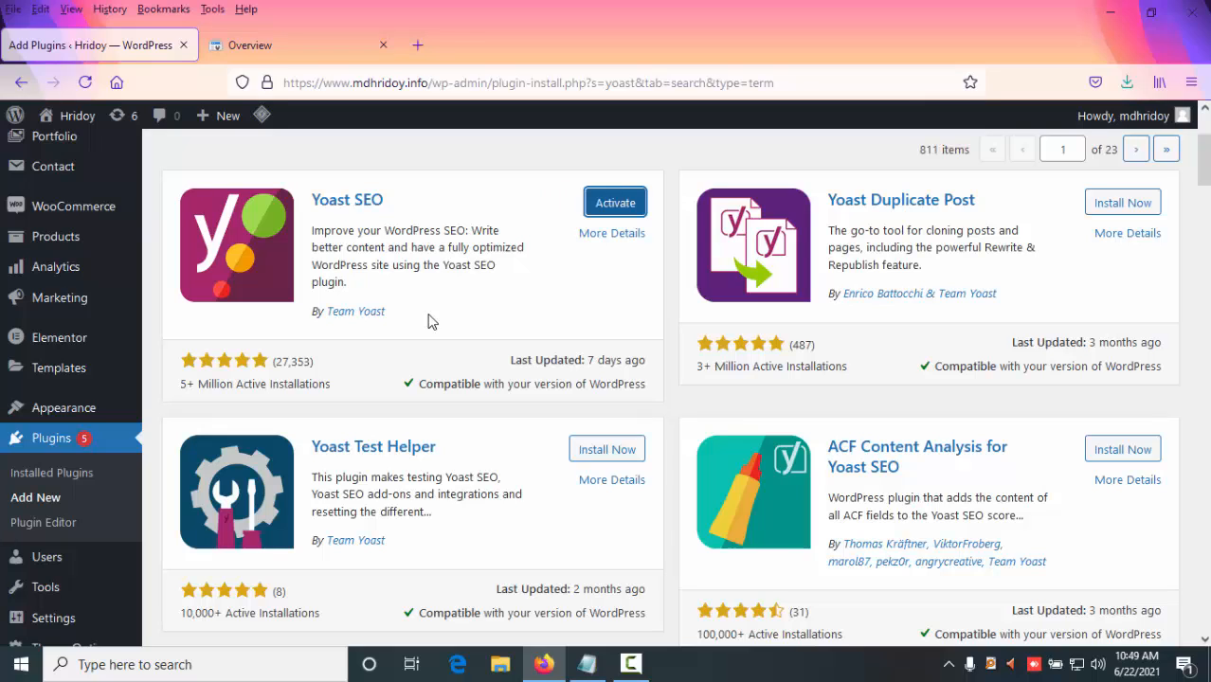
{"action": "left_click", "coordinate": [587, 213]}
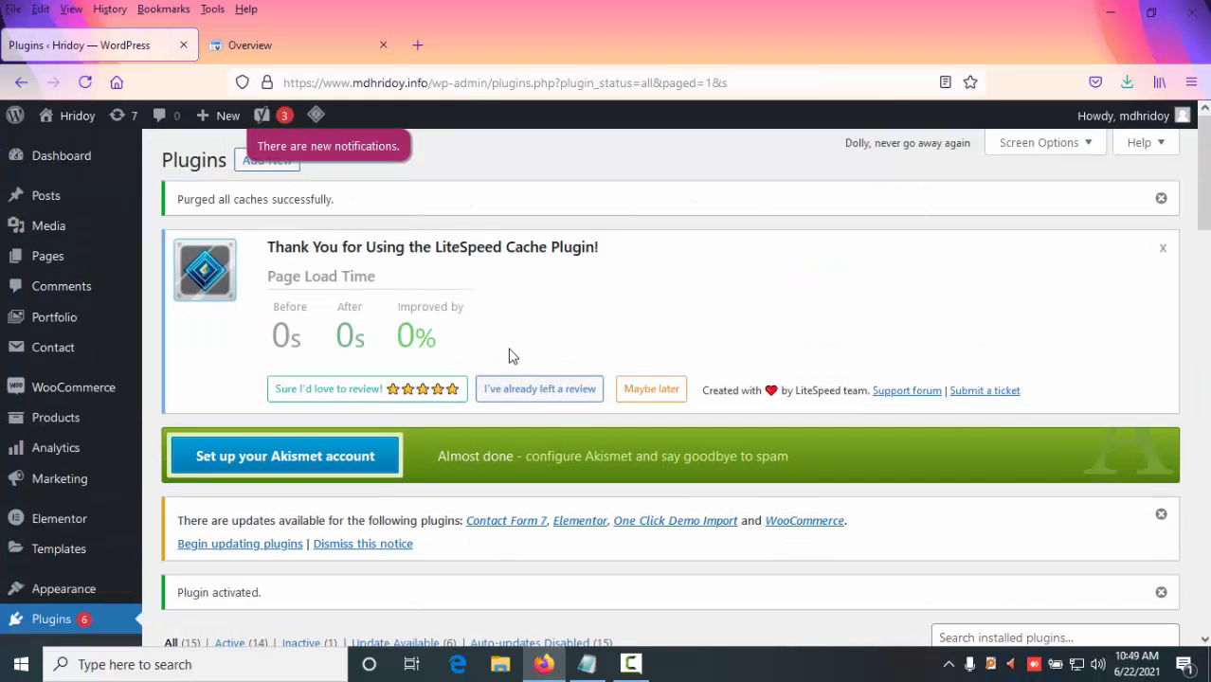
- Dismiss the cache-purge notice and open the Yoast SEO General settings page
{"action": "left_click", "coordinate": [1162, 200]}
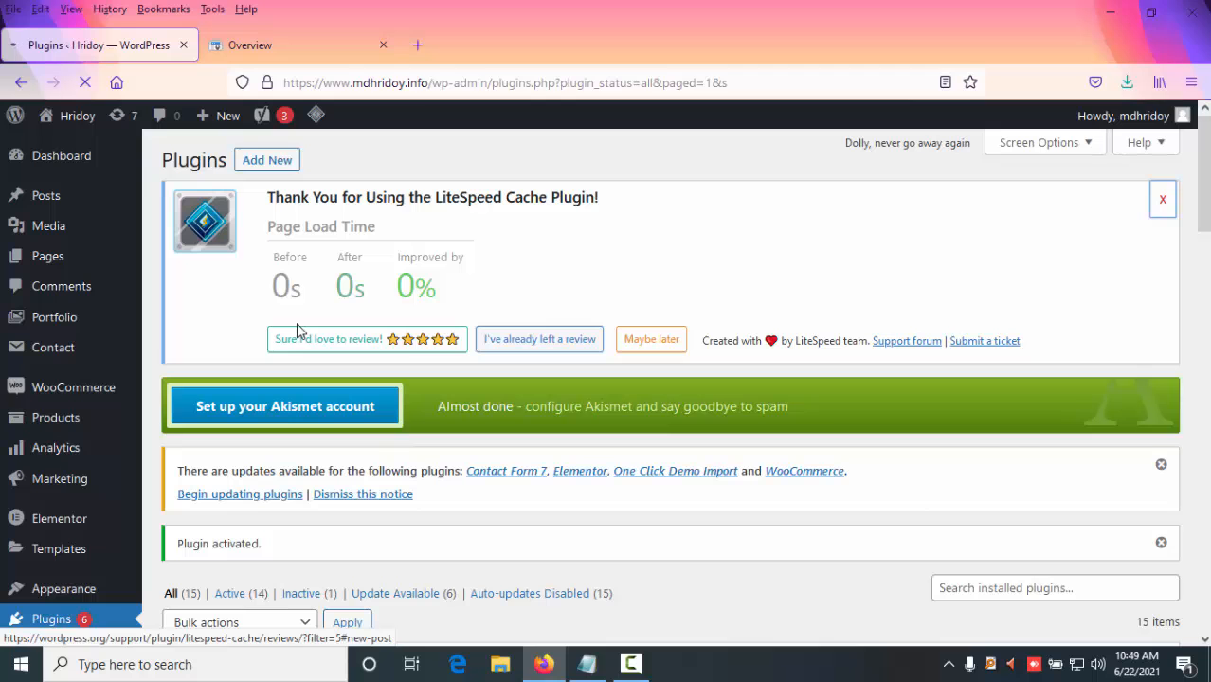
{"action": "scroll", "coordinate": [43, 438], "scroll_direction": "down", "scroll_amount": 3}
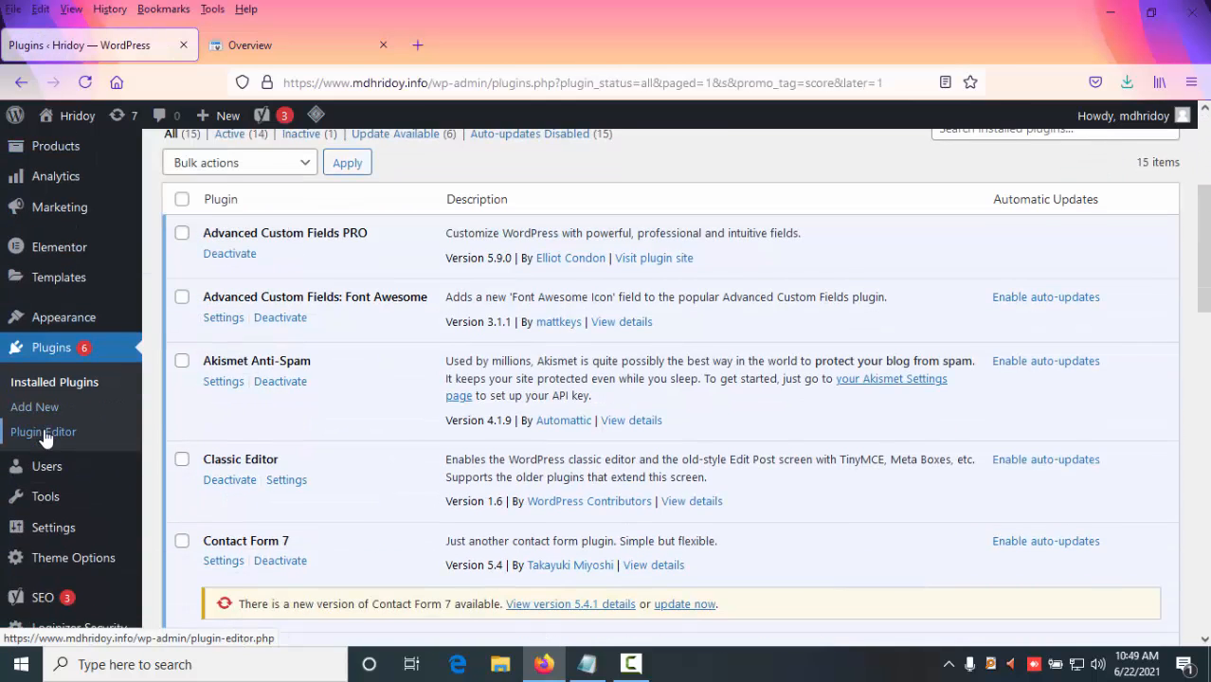
{"action": "scroll", "coordinate": [44, 445], "scroll_direction": "down", "scroll_amount": 4}
{"action": "mouse_move", "coordinate": [21, 504]}
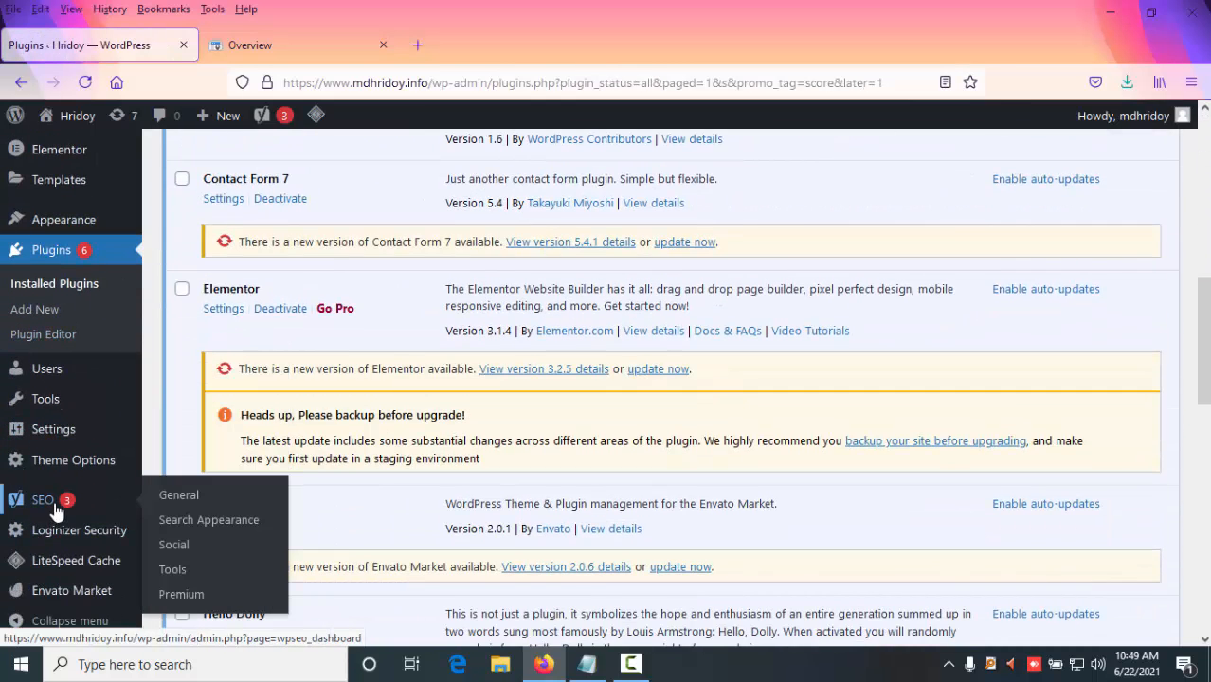
{"action": "left_click", "coordinate": [196, 510]}
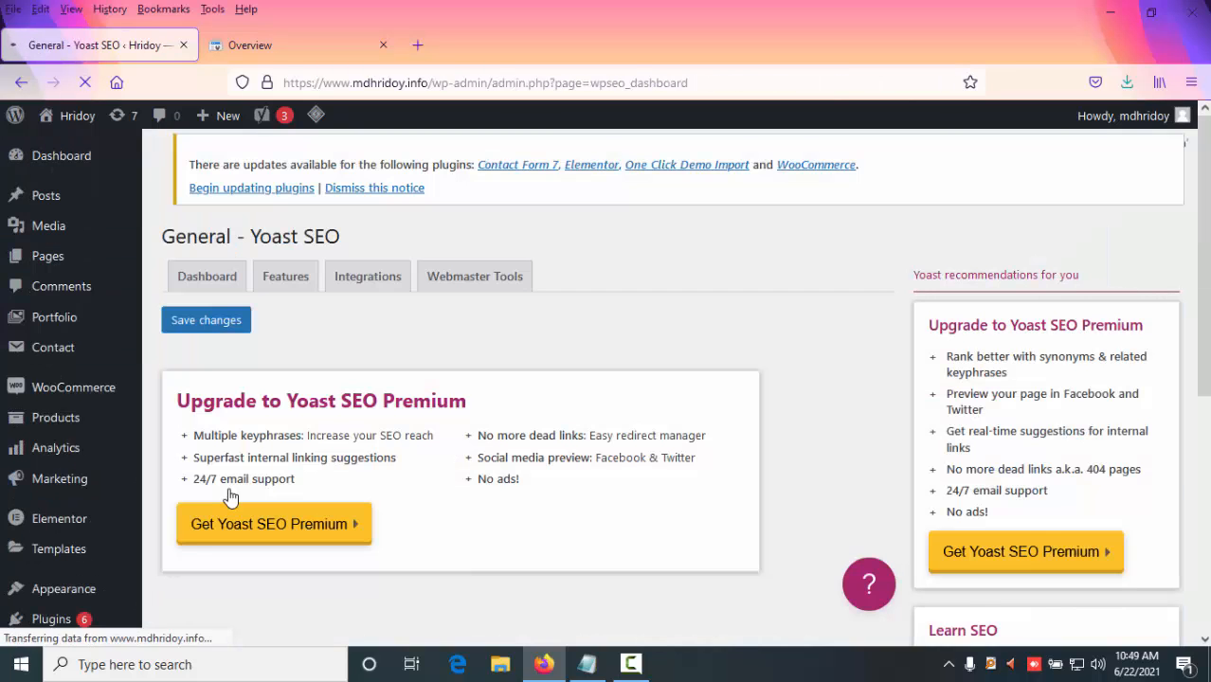
- Open the Yoast SEO Features settings and open the XML sitemap from the XML sitemaps help text
{"action": "left_click", "coordinate": [301, 288]}
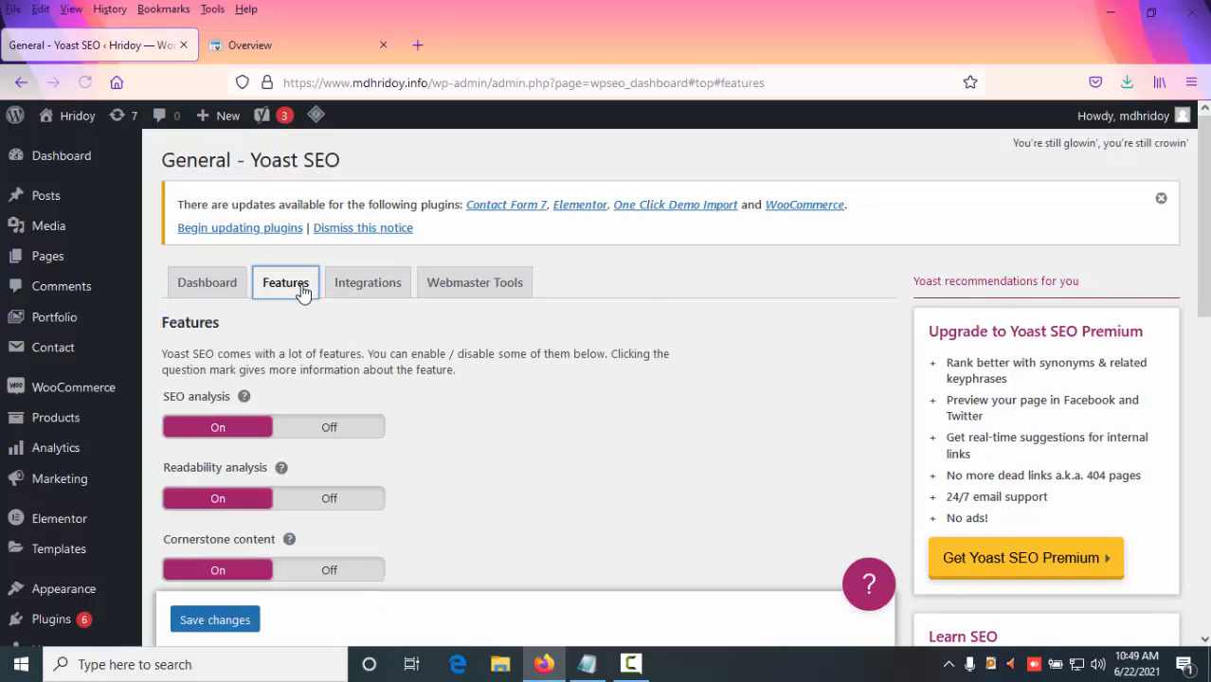
{"action": "scroll", "coordinate": [303, 305], "scroll_direction": "down", "scroll_amount": 3}
{"action": "scroll", "coordinate": [328, 309], "scroll_direction": "down", "scroll_amount": 3}
{"action": "scroll", "coordinate": [292, 324], "scroll_direction": "up", "scroll_amount": 2}
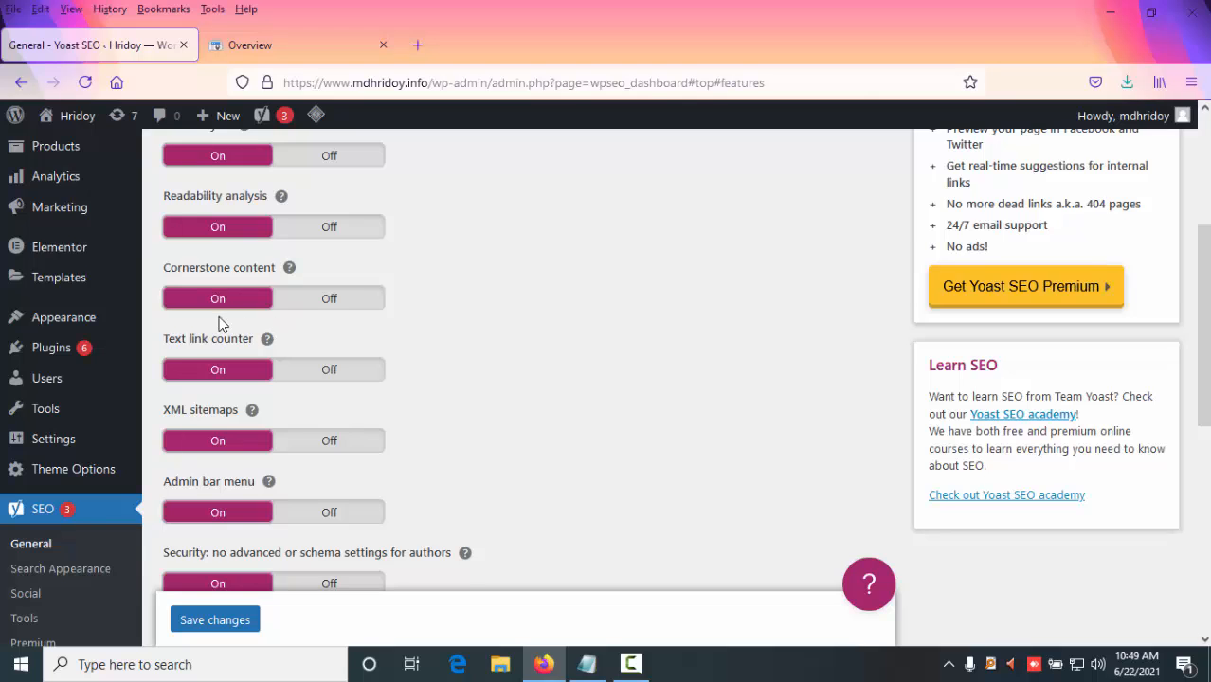
{"action": "scroll", "coordinate": [228, 323], "scroll_direction": "down", "scroll_amount": 1}
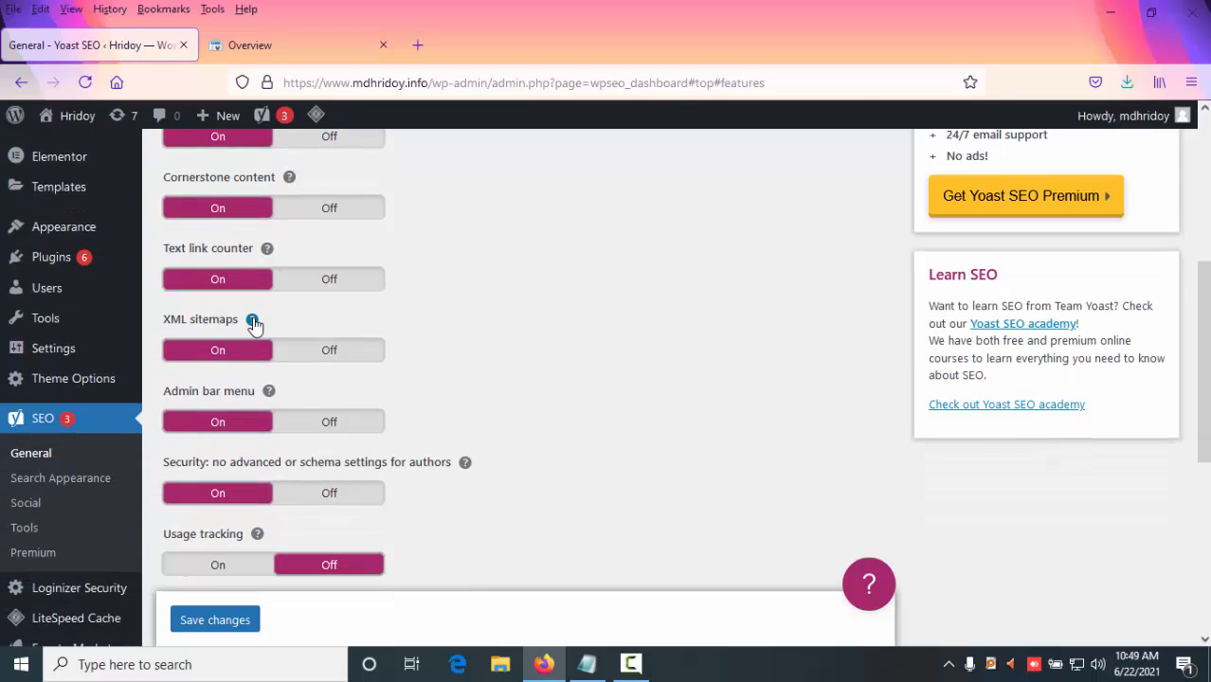
{"action": "left_click", "coordinate": [252, 321]}
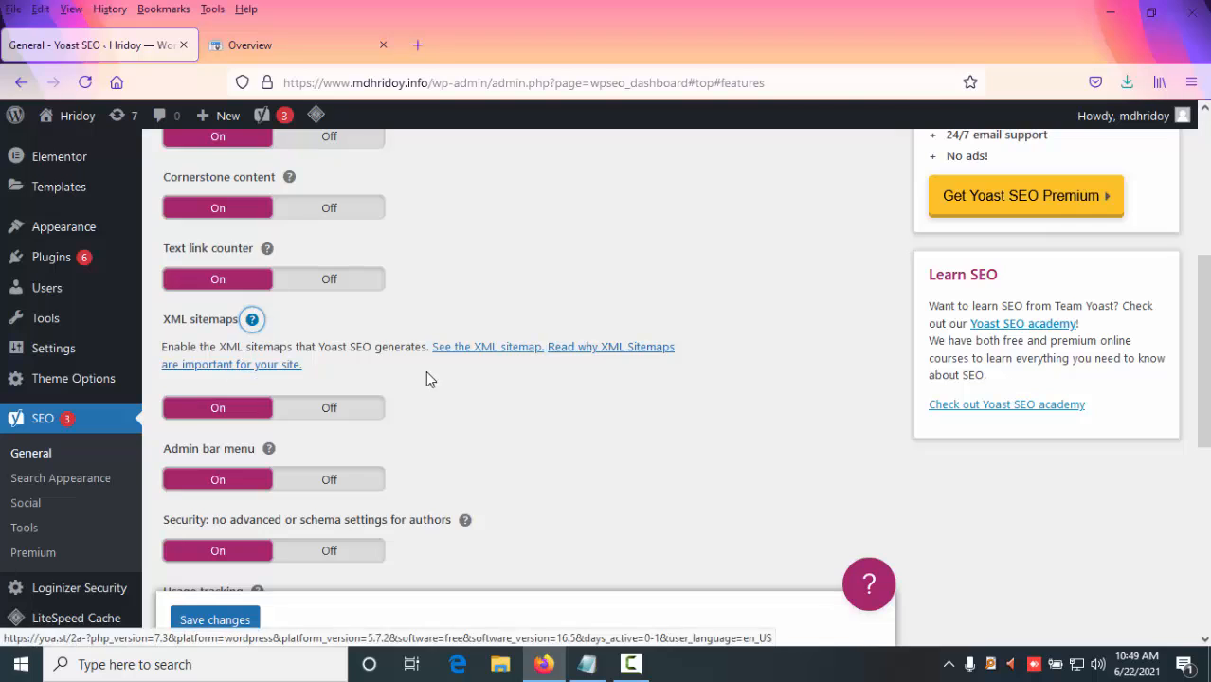
{"action": "left_click", "coordinate": [489, 361]}
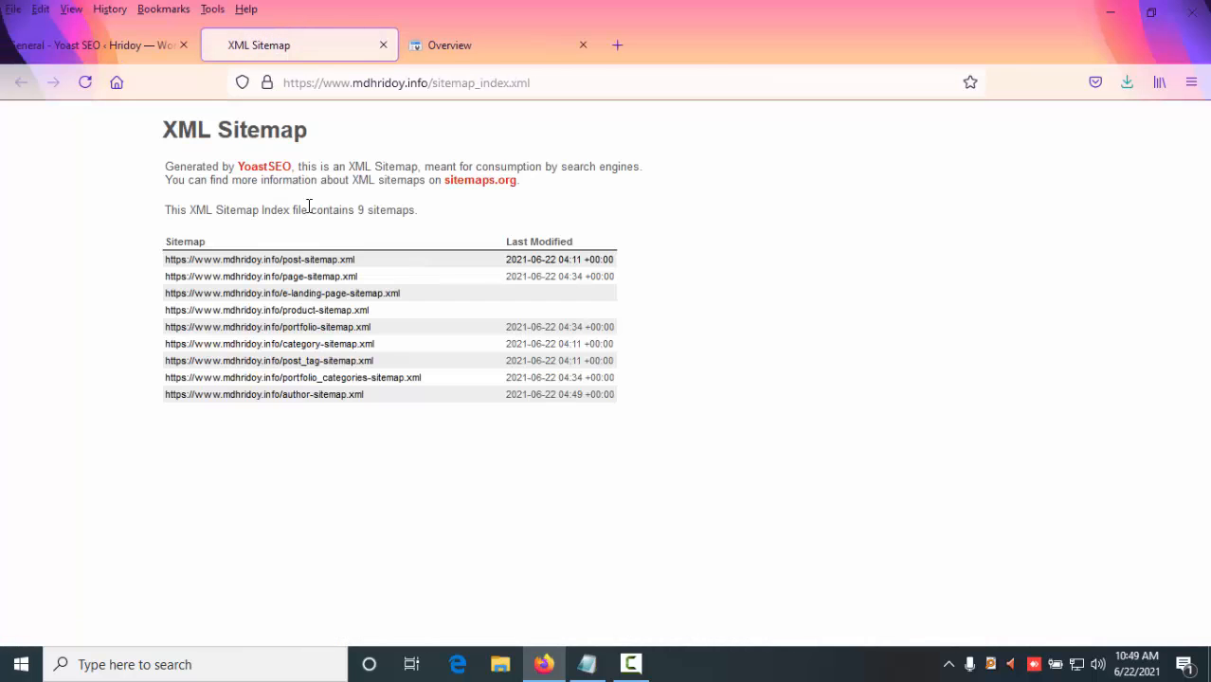
- Copy the sitemap_index.xml path from the sitemap page's address and switch to the Search Console tab
{"action": "left_click", "coordinate": [570, 84]}
{"action": "left_click", "coordinate": [157, 139]}
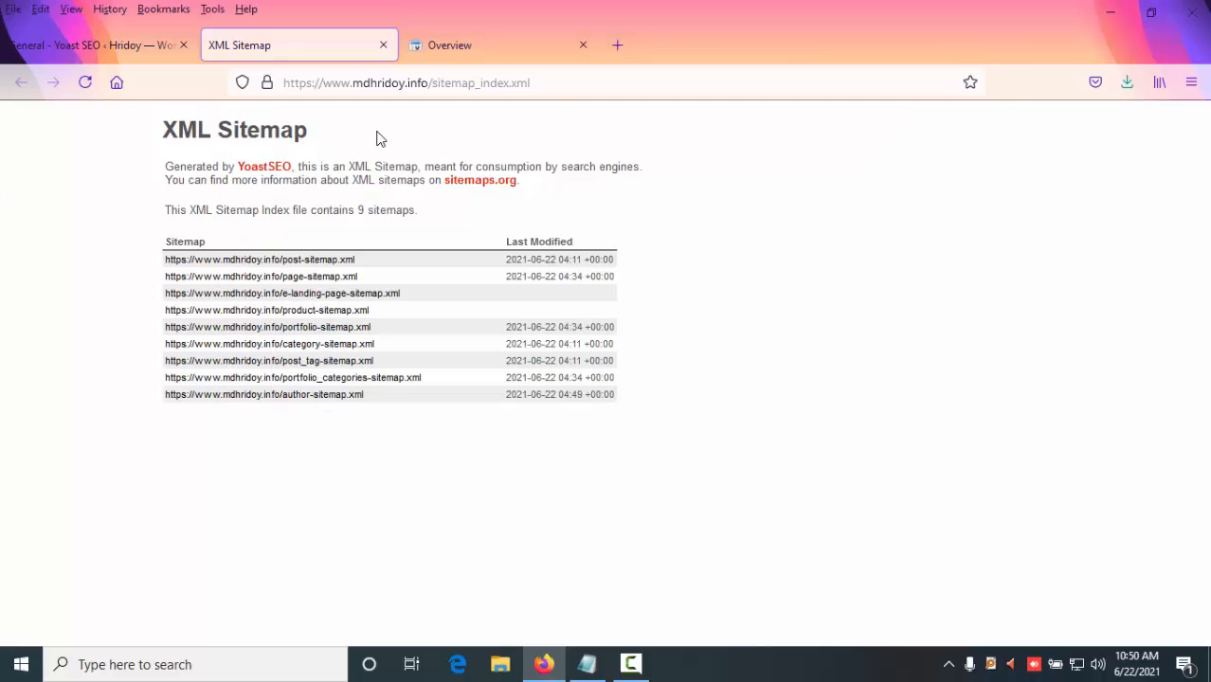
{"action": "left_click_drag", "start_coordinate": [555, 84], "coordinate": [440, 83]}
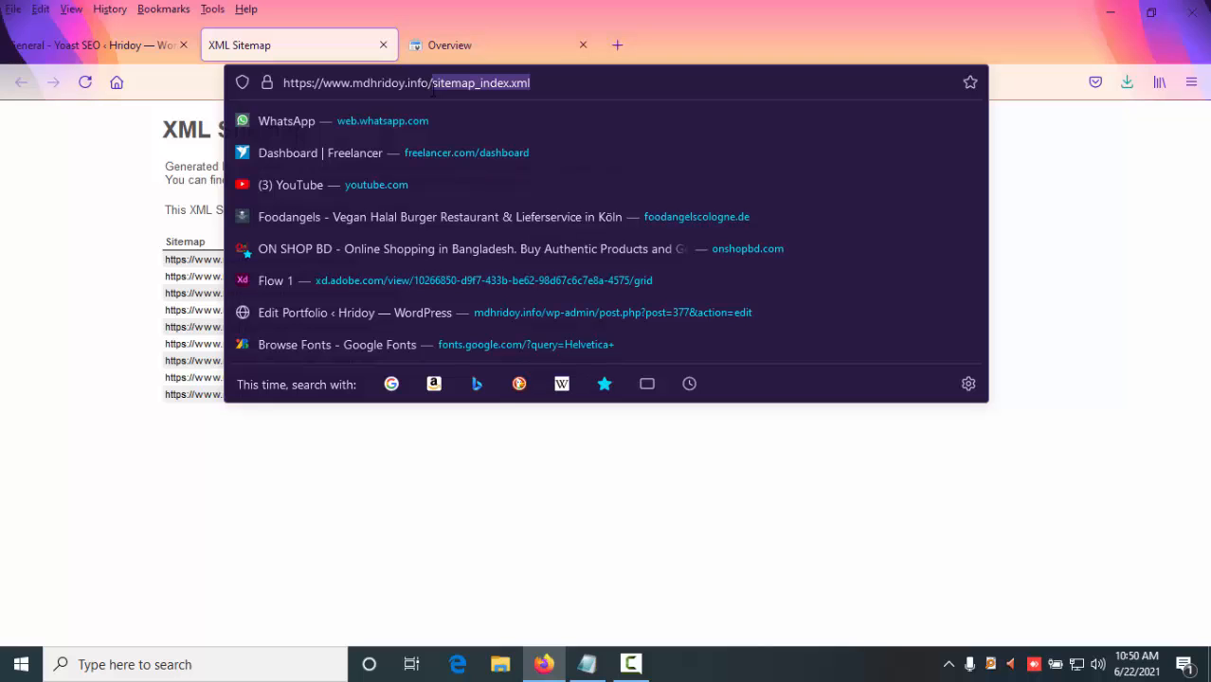
{"action": "left_click", "coordinate": [460, 57]}
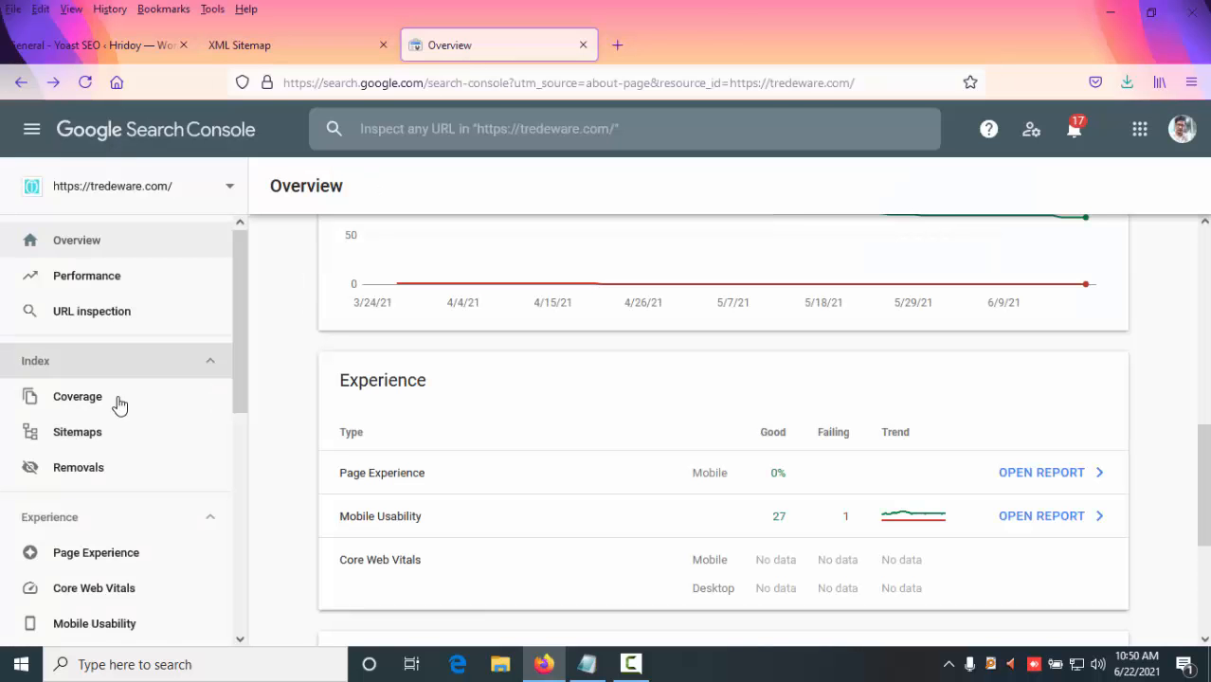
{"action": "scroll", "coordinate": [109, 411], "scroll_direction": "down", "scroll_amount": 2}
{"action": "left_click", "coordinate": [97, 360]}
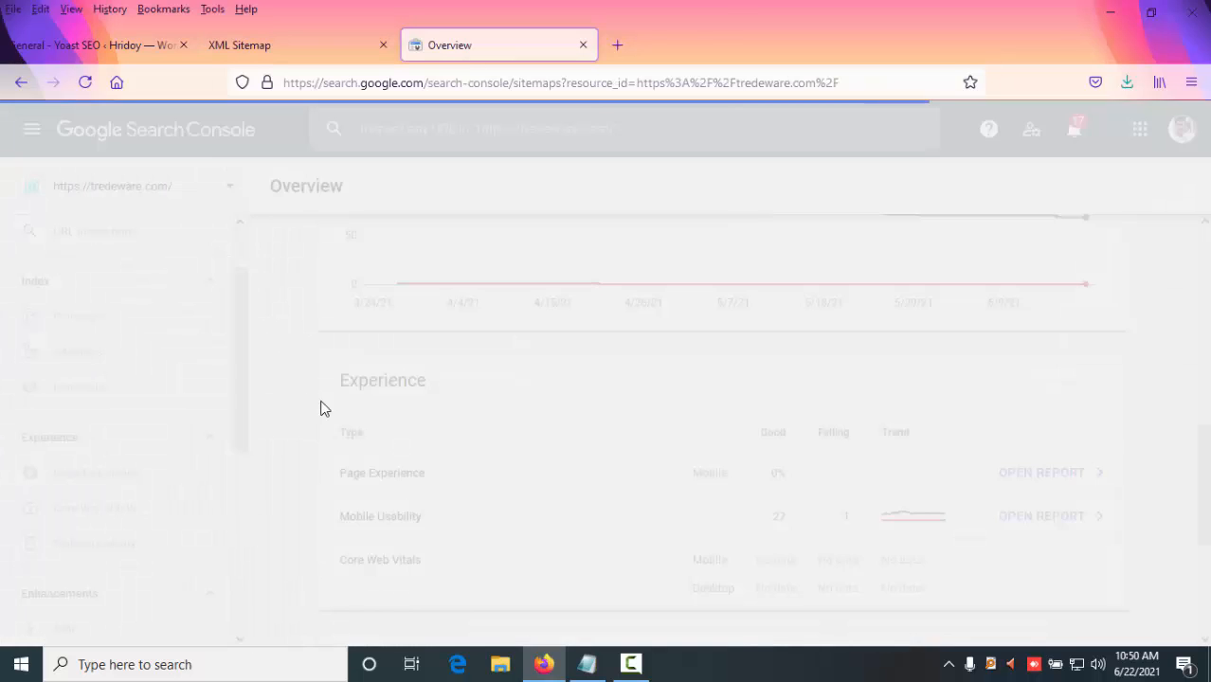
{"action": "scroll", "coordinate": [508, 386], "scroll_direction": "down", "scroll_amount": 2}
{"action": "scroll", "coordinate": [508, 387], "scroll_direction": "up", "scroll_amount": 2}
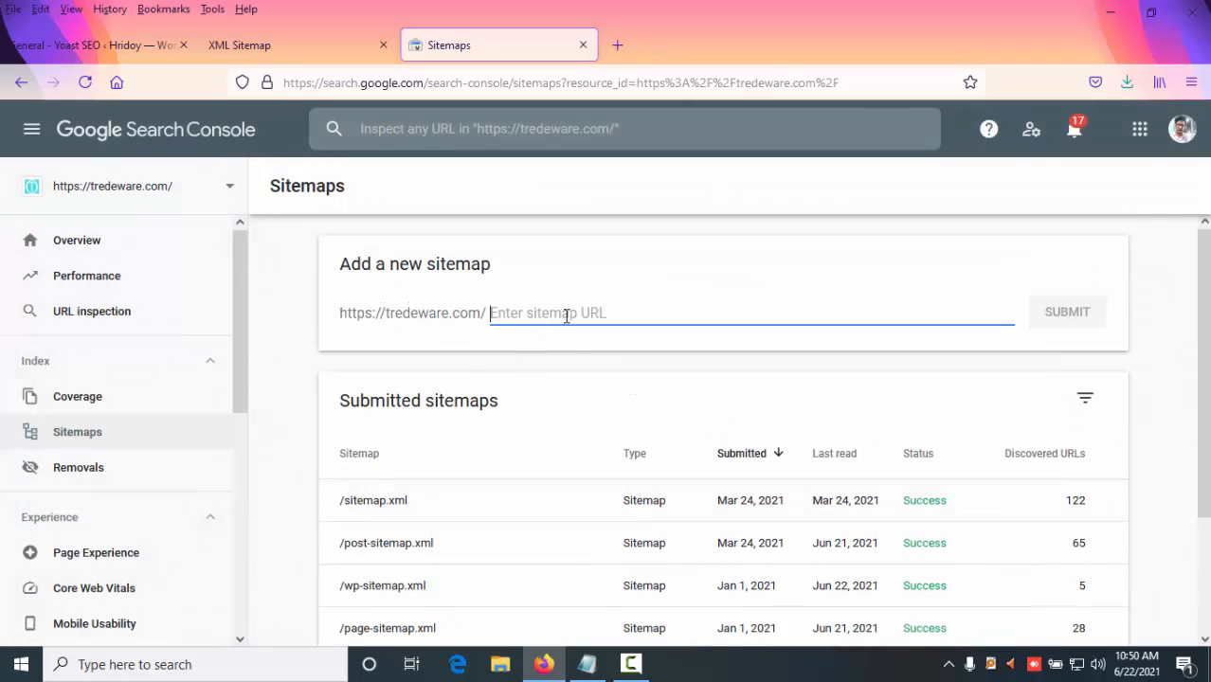
{"action": "left_click", "coordinate": [154, 193]}
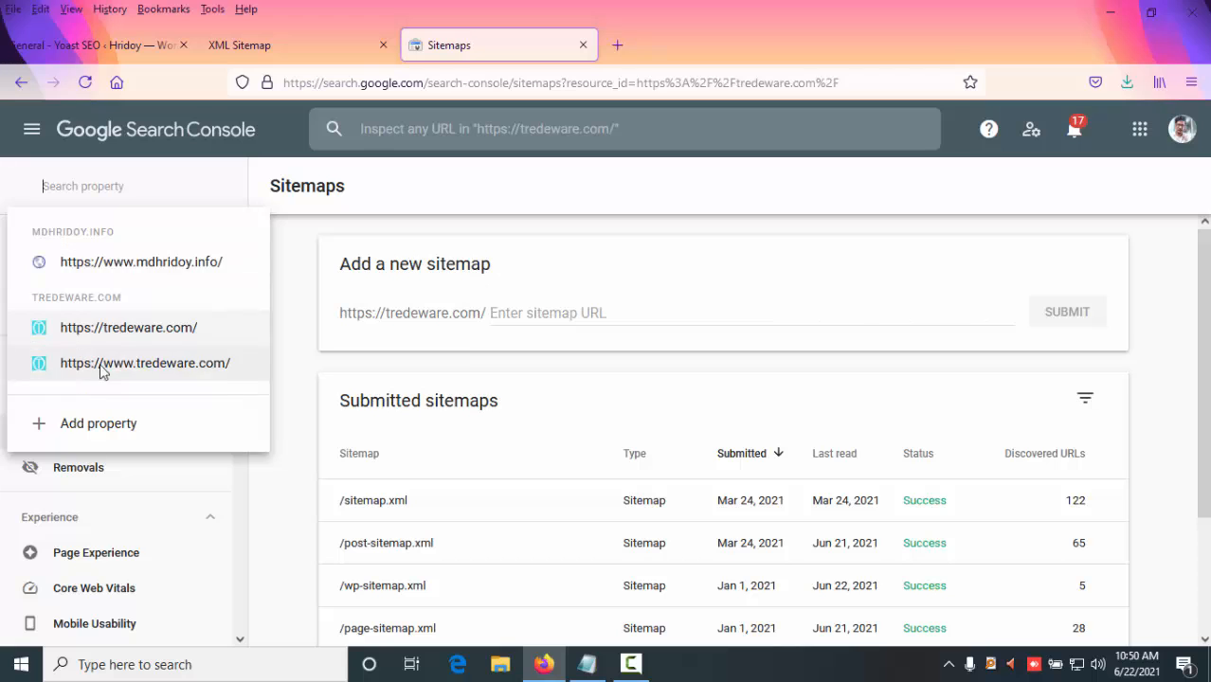
{"action": "left_click", "coordinate": [138, 263]}
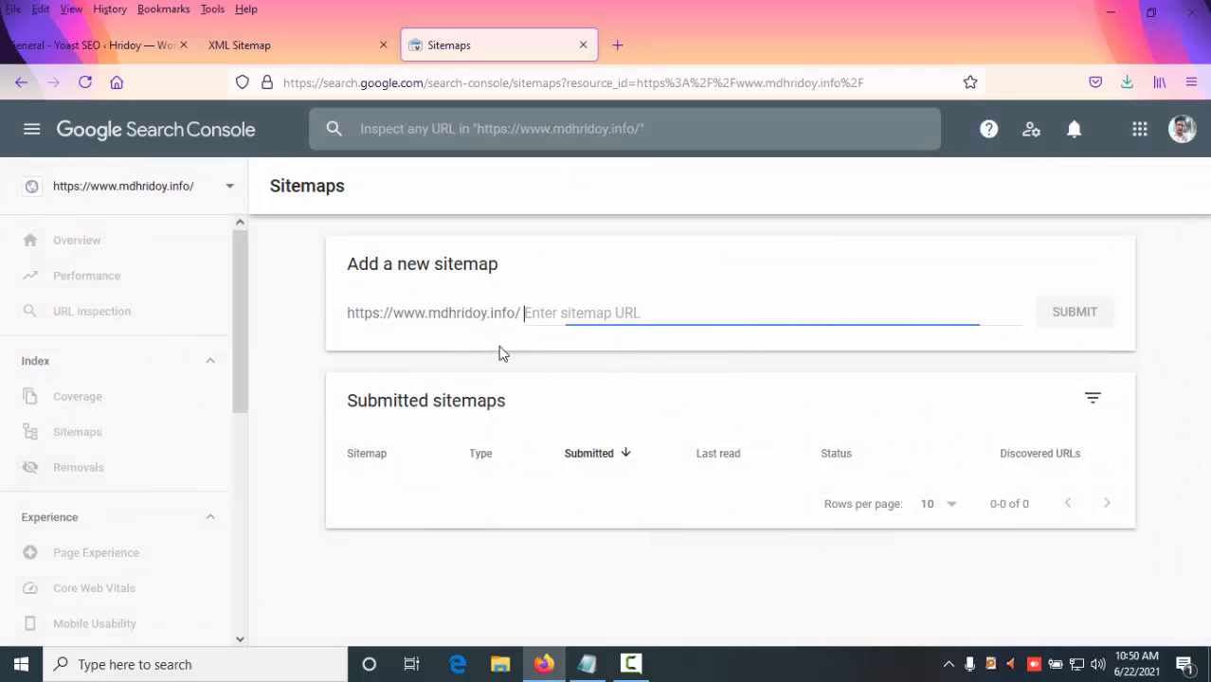
- Add sitemap_index.xml as a new sitemap URL for the property, submit it, and dismiss the confirmation
{"action": "type", "text": "sitemap_index.xml"}
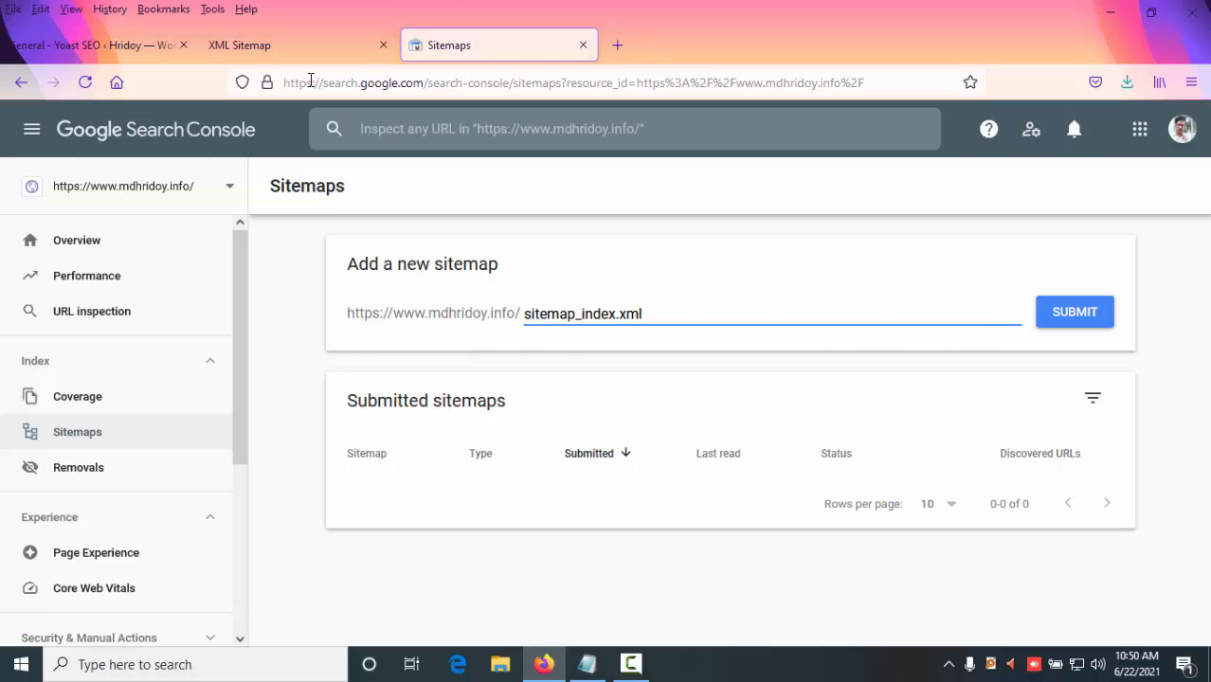
{"action": "left_click", "coordinate": [305, 48]}
{"action": "left_click", "coordinate": [554, 83]}
{"action": "left_click_drag", "start_coordinate": [555, 83], "coordinate": [439, 85]}
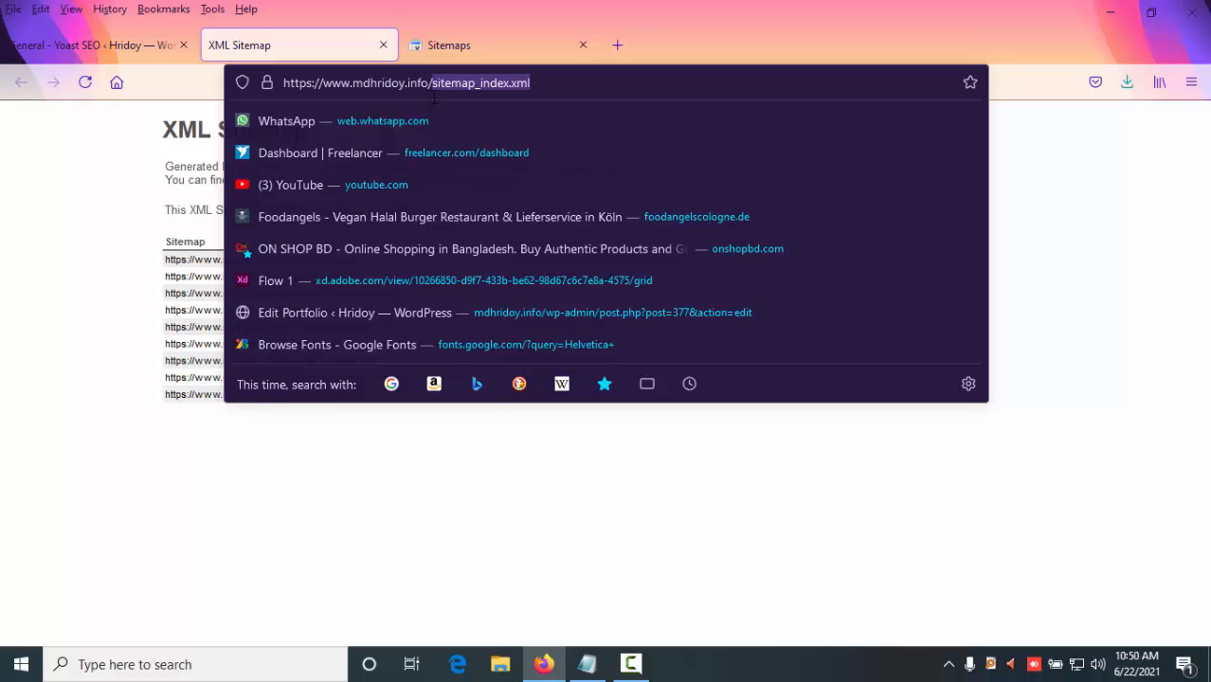
{"action": "left_click_drag", "start_coordinate": [518, 95], "coordinate": [965, 314]}
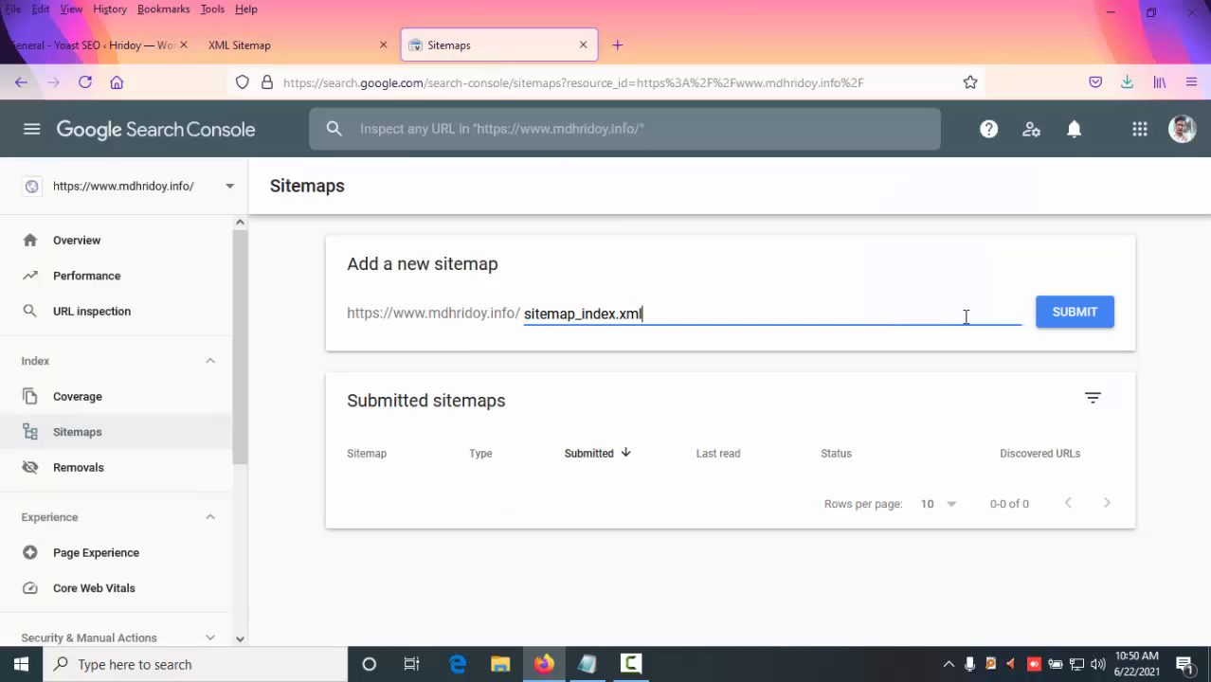
{"action": "left_click", "coordinate": [1074, 313]}
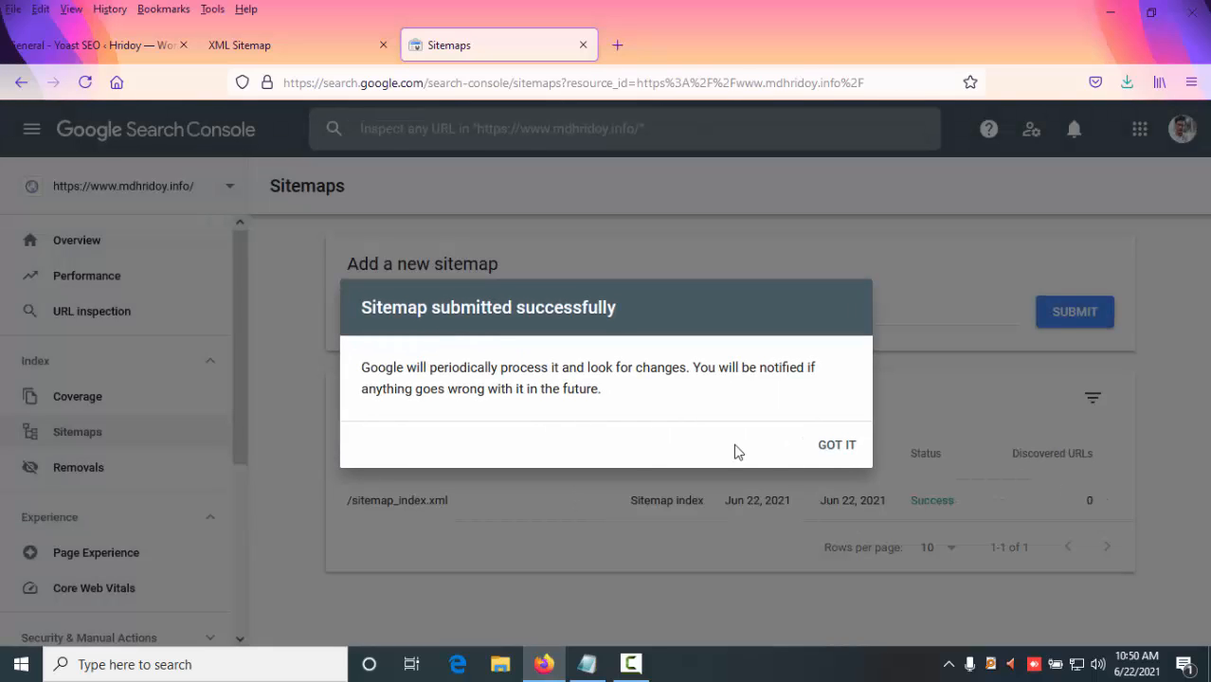
{"action": "left_click", "coordinate": [834, 447]}
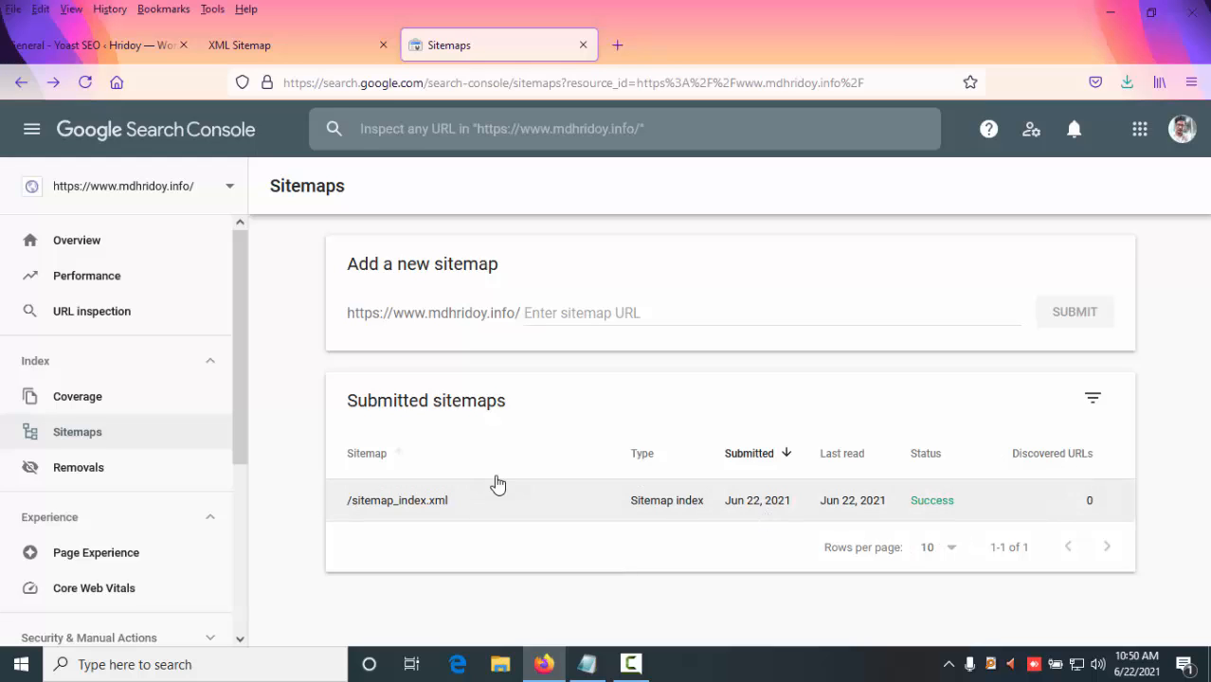
- Close the XML sitemap and Search Console tabs, returning to the Yoast SEO settings
{"action": "left_click", "coordinate": [281, 43]}
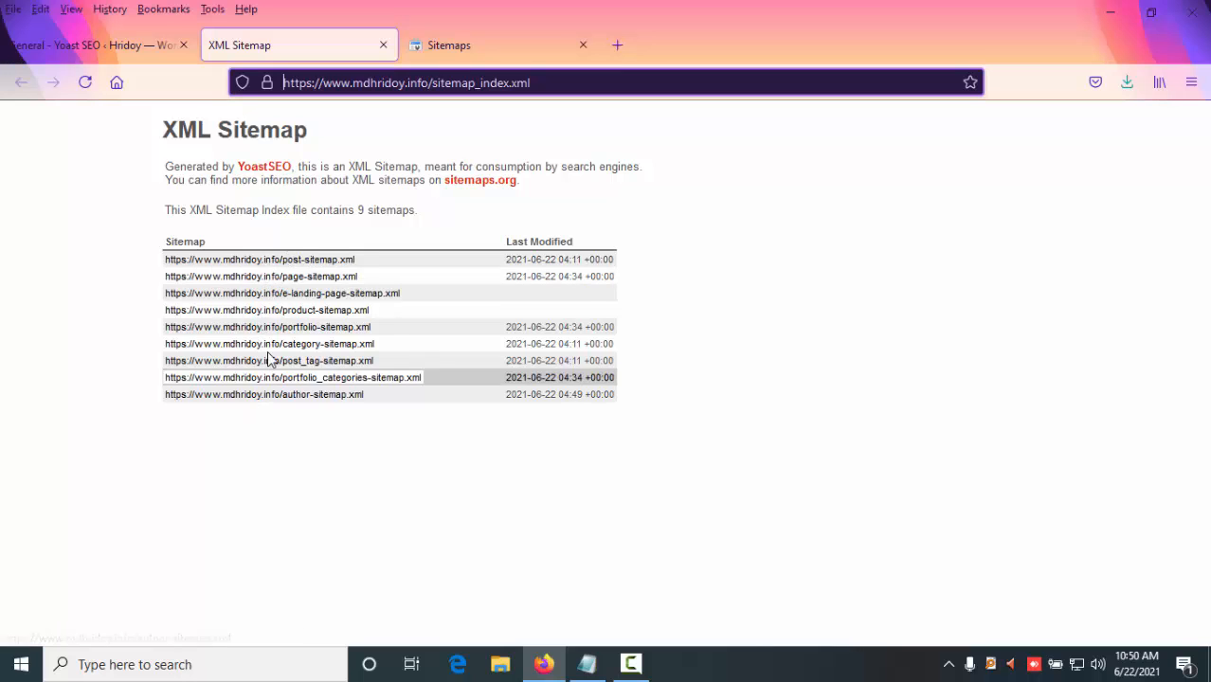
{"action": "left_click", "coordinate": [454, 47]}
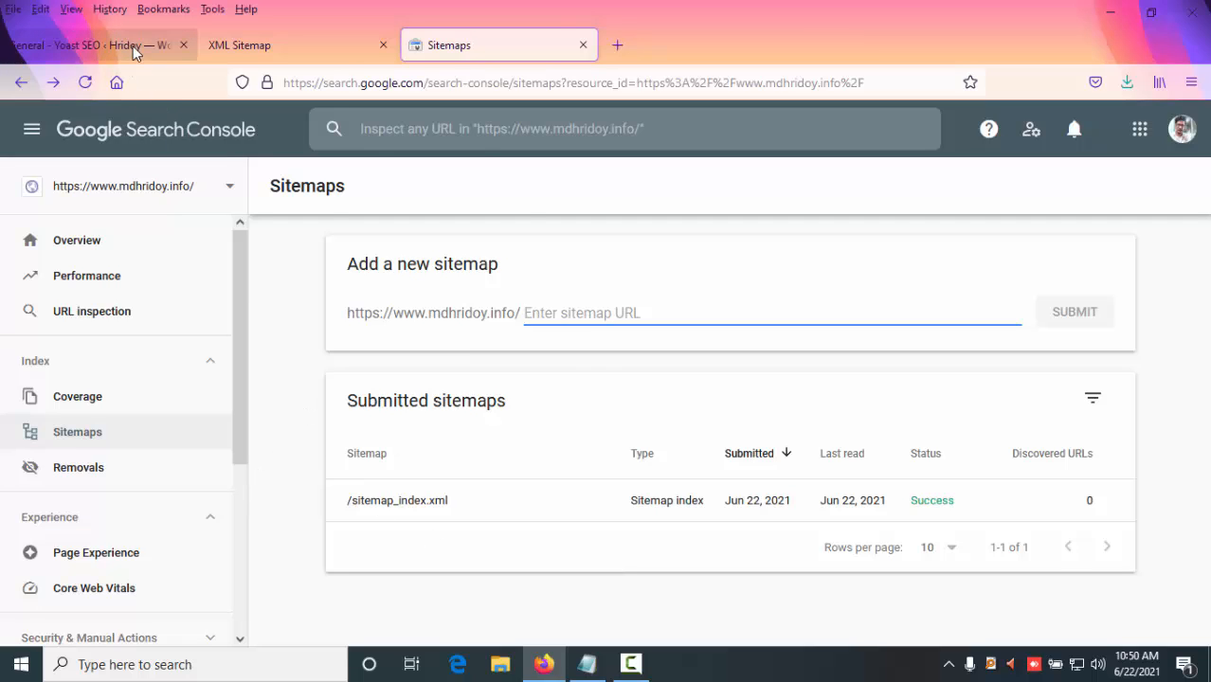
{"action": "left_click", "coordinate": [319, 43]}
{"action": "left_click", "coordinate": [583, 45]}
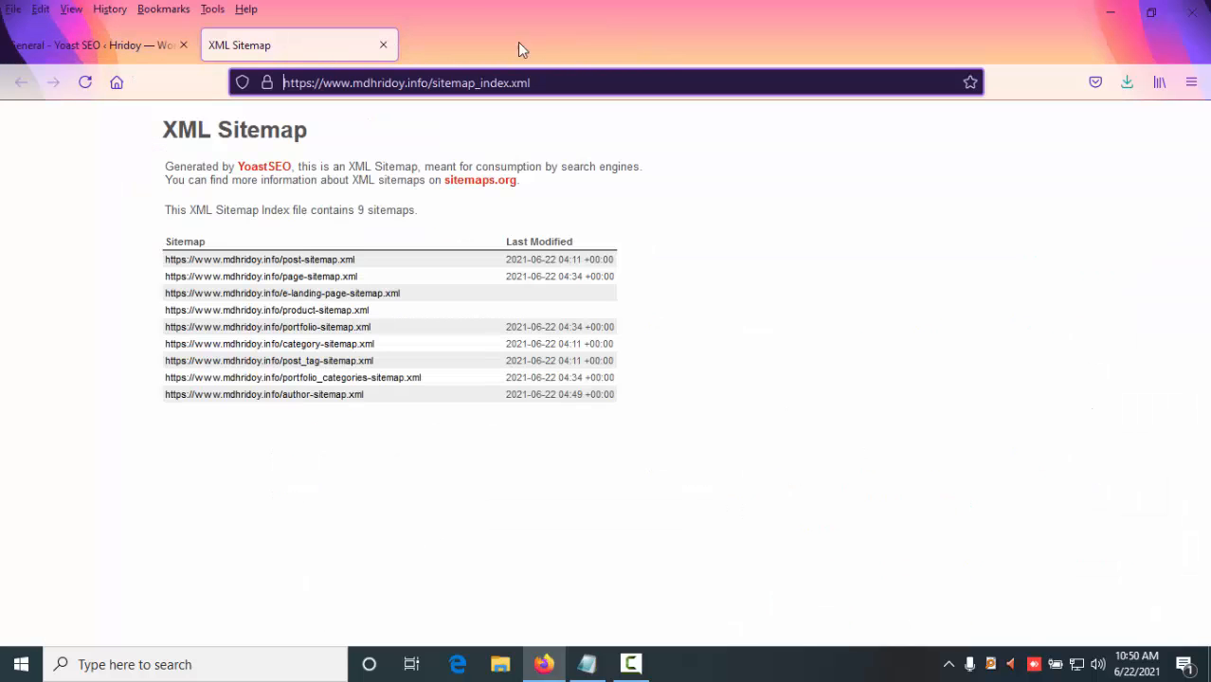
{"action": "left_click", "coordinate": [383, 45]}
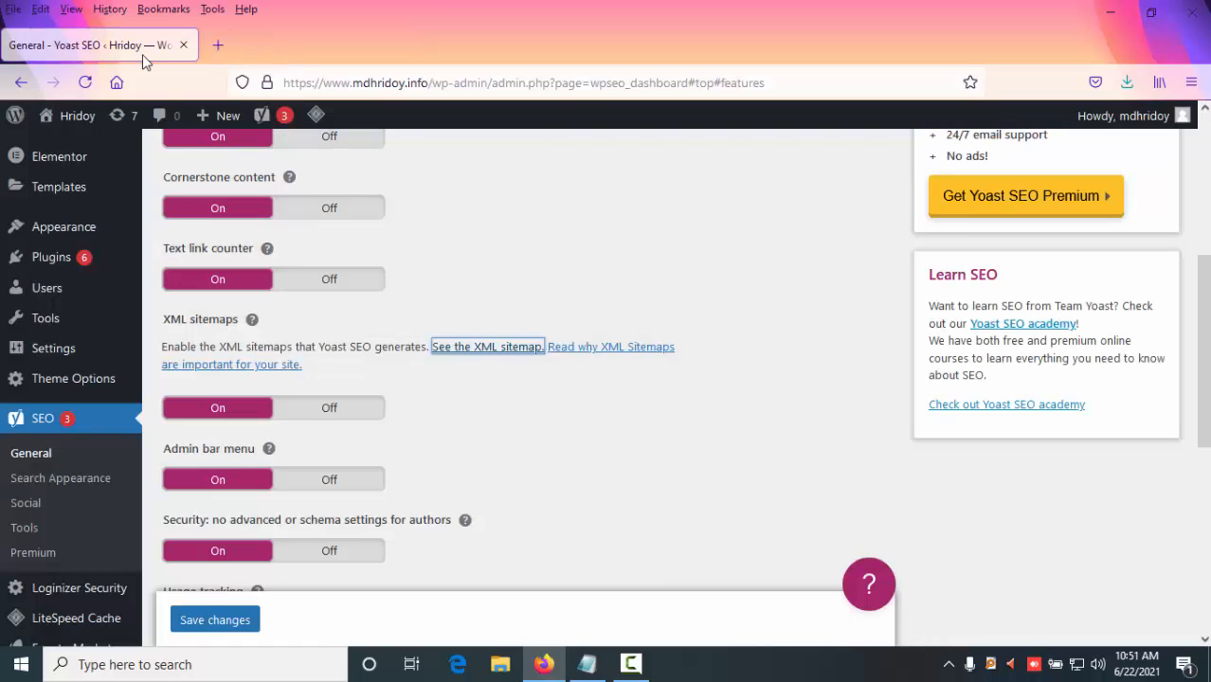
- Review the Yoast SEO feature toggles on the Features tab
{"action": "scroll", "coordinate": [557, 330], "scroll_direction": "up", "scroll_amount": 2}
{"action": "scroll", "coordinate": [556, 330], "scroll_direction": "down", "scroll_amount": 3}
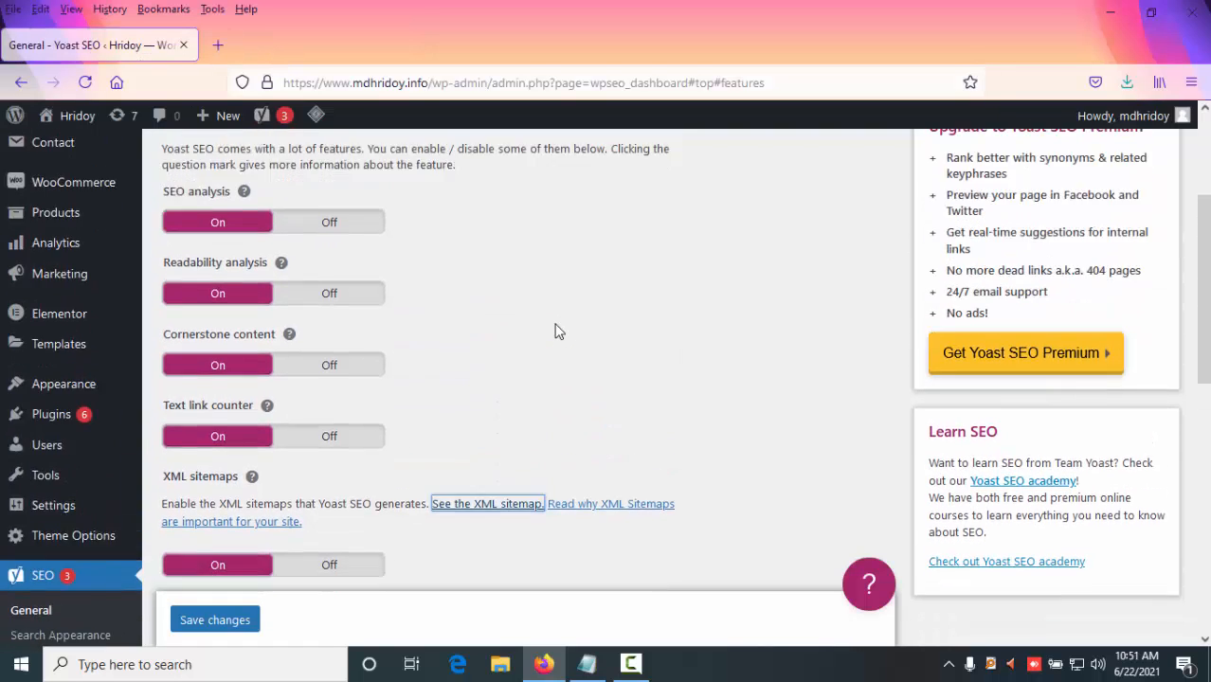
{"action": "scroll", "coordinate": [556, 330], "scroll_direction": "up", "scroll_amount": 3}
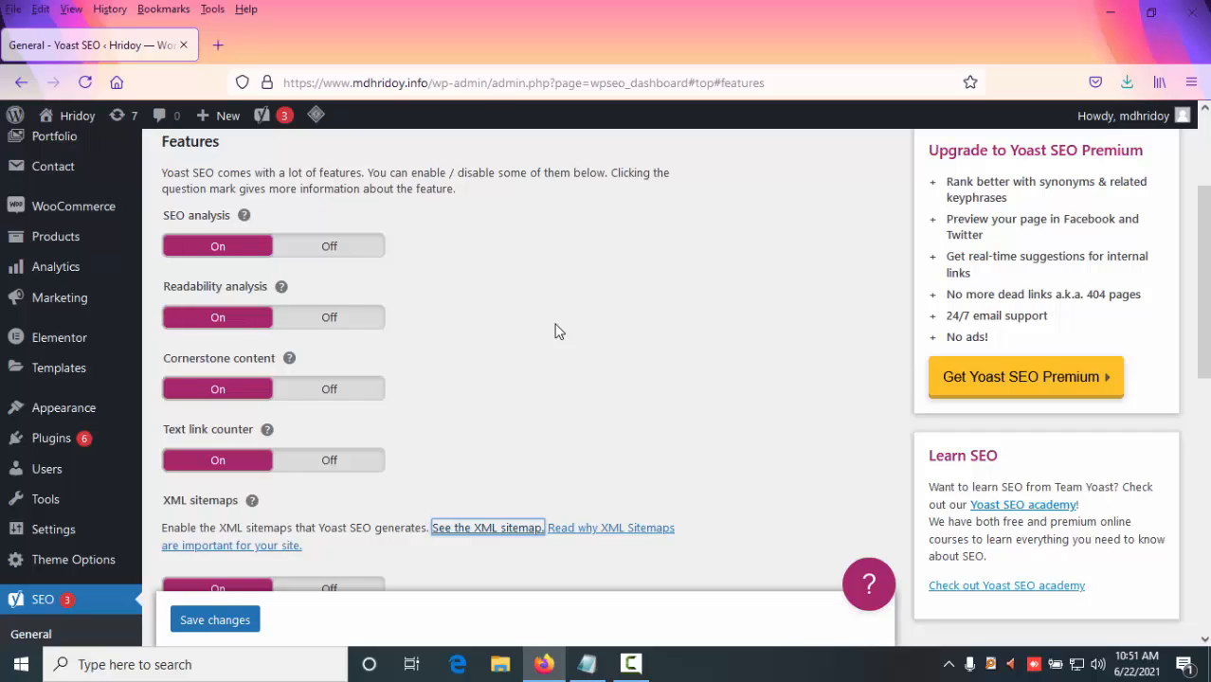
{"action": "scroll", "coordinate": [556, 331], "scroll_direction": "up", "scroll_amount": 1}
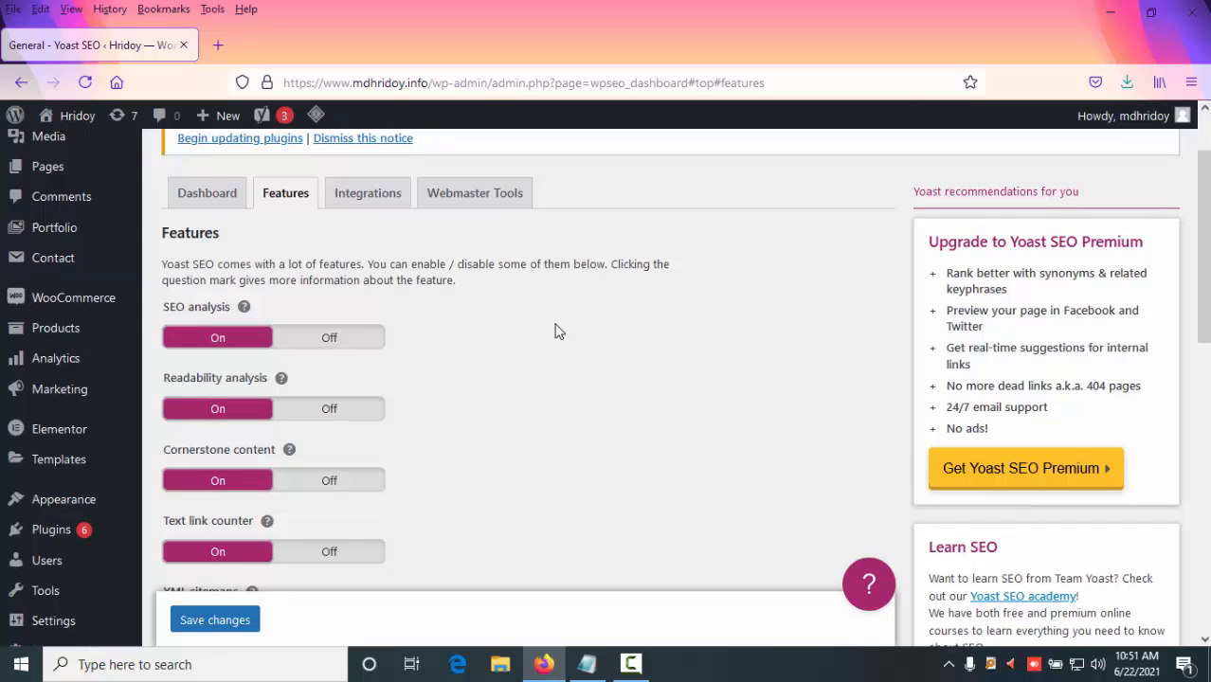
{"action": "scroll", "coordinate": [556, 330], "scroll_direction": "up", "scroll_amount": 1}
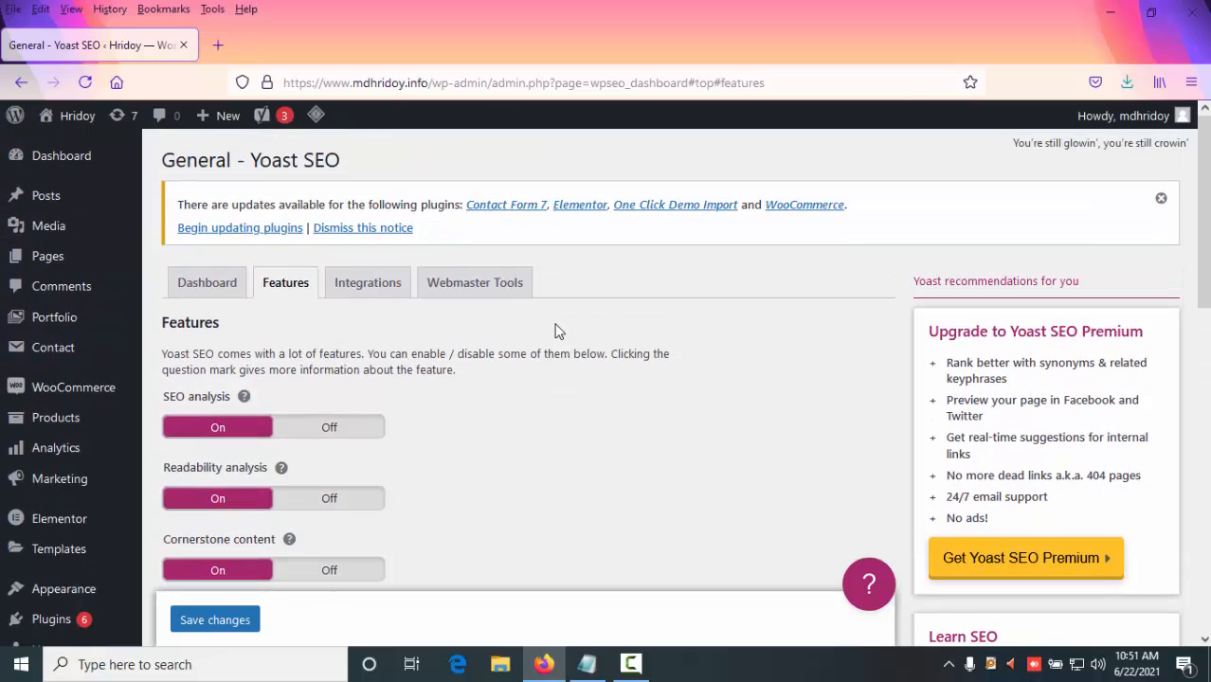
{"action": "left_click", "coordinate": [430, 82]}
{"action": "left_click", "coordinate": [582, 511]}
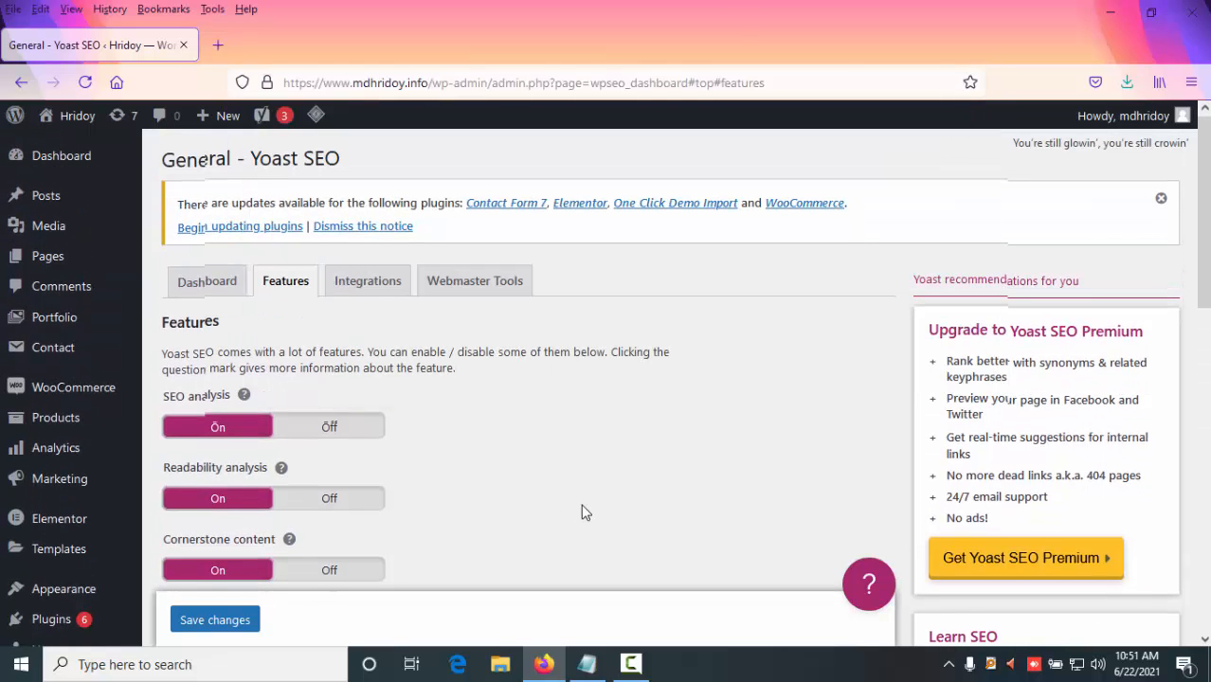
{"action": "scroll", "coordinate": [582, 511], "scroll_direction": "down", "scroll_amount": 2}
{"action": "scroll", "coordinate": [582, 510], "scroll_direction": "up", "scroll_amount": 2}
{"action": "mouse_move", "coordinate": [78, 138]}
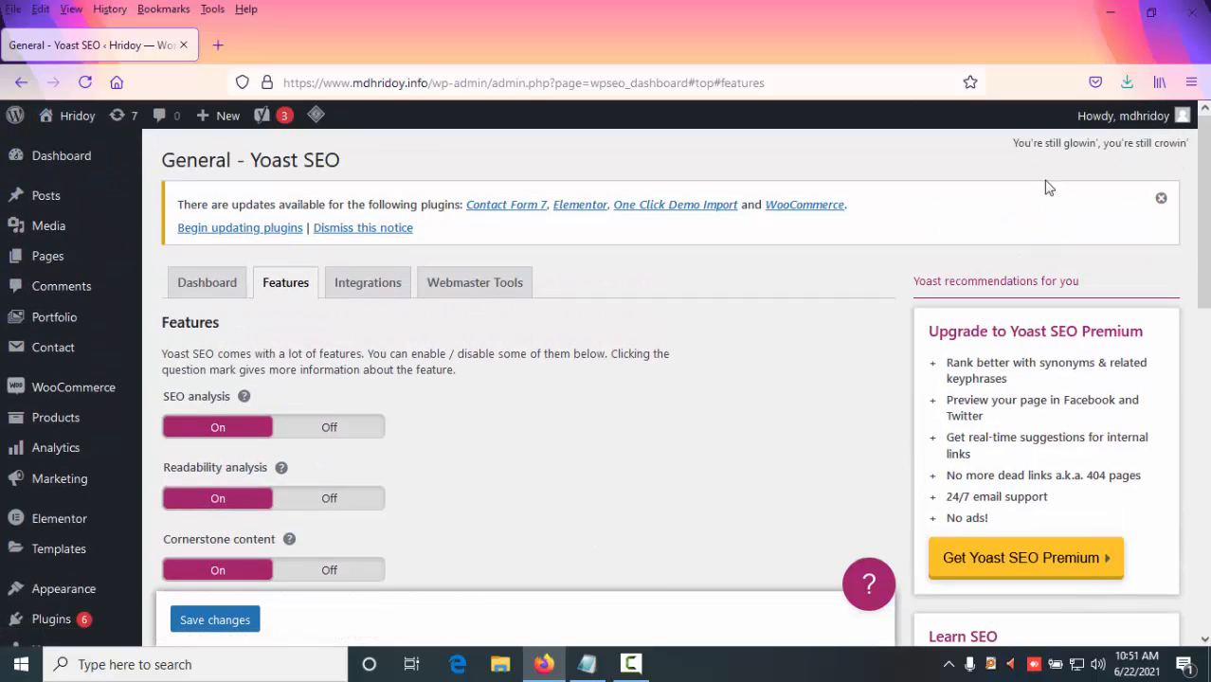
- Close the browser window and refresh the desktop
{"action": "left_click", "coordinate": [1191, 12]}
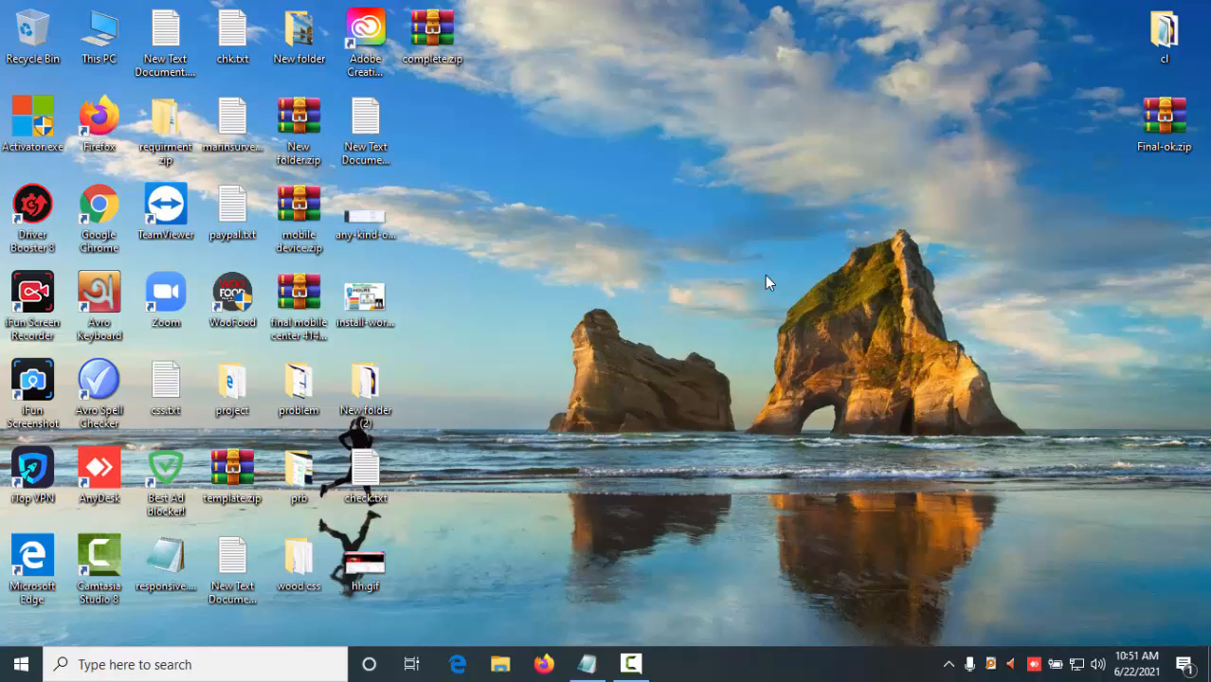
{"action": "right_click", "coordinate": [578, 12]}
{"action": "left_click", "coordinate": [626, 53]}
{"action": "right_click", "coordinate": [598, 149]}
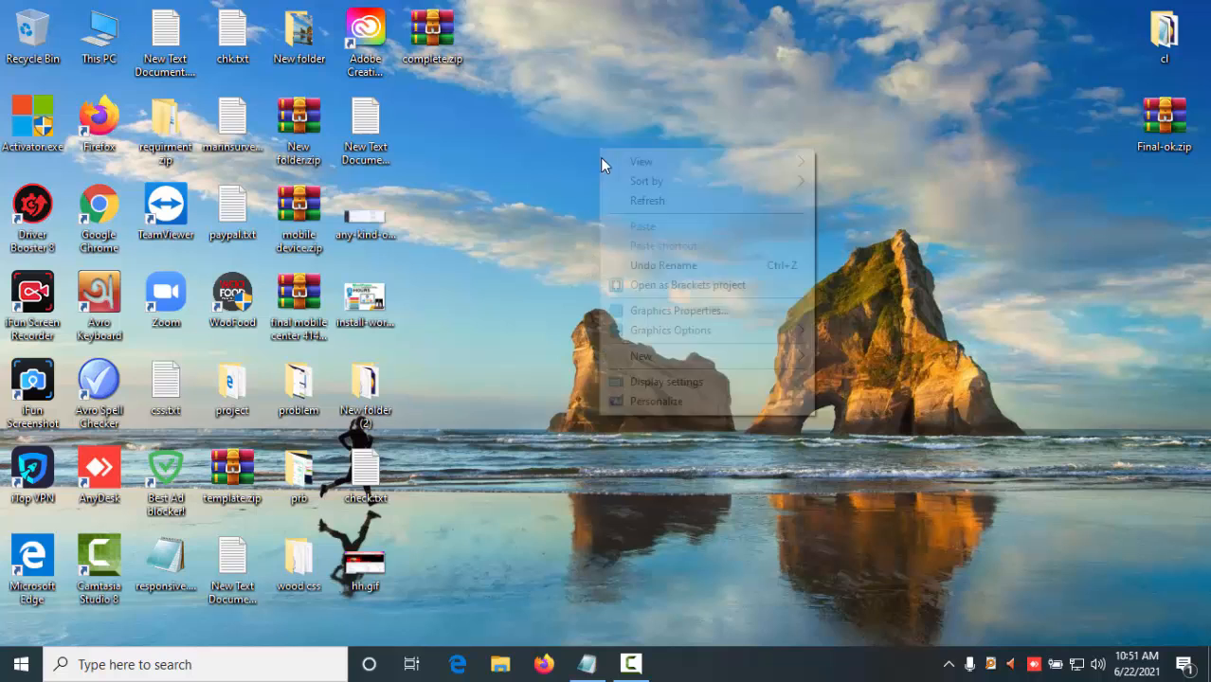
{"action": "left_click", "coordinate": [648, 200]}
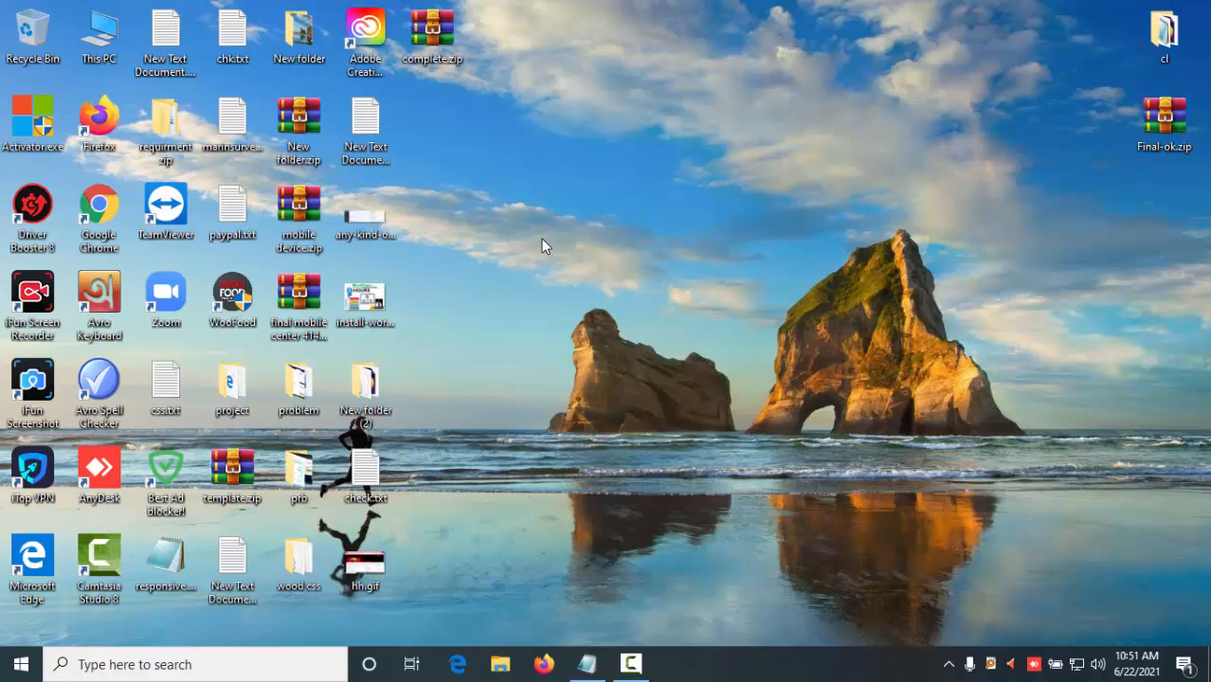